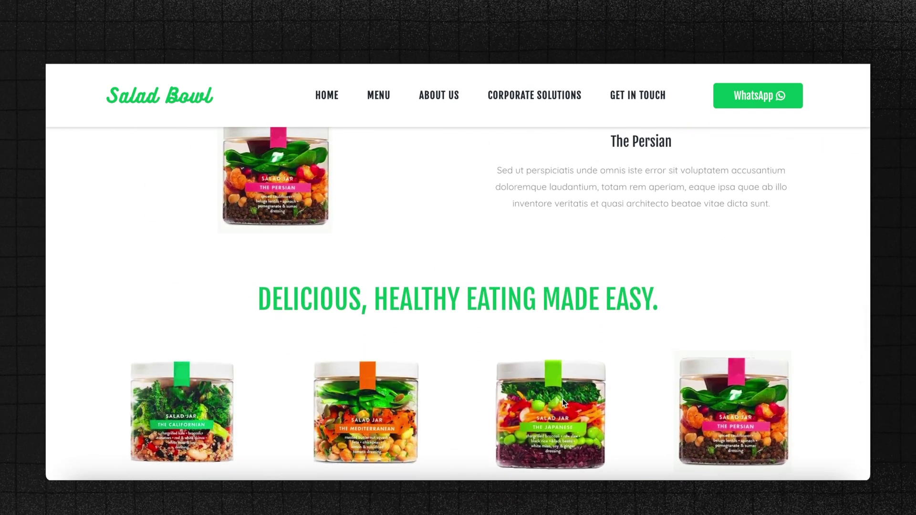
pyautogui.scroll(-1, 391, 409)
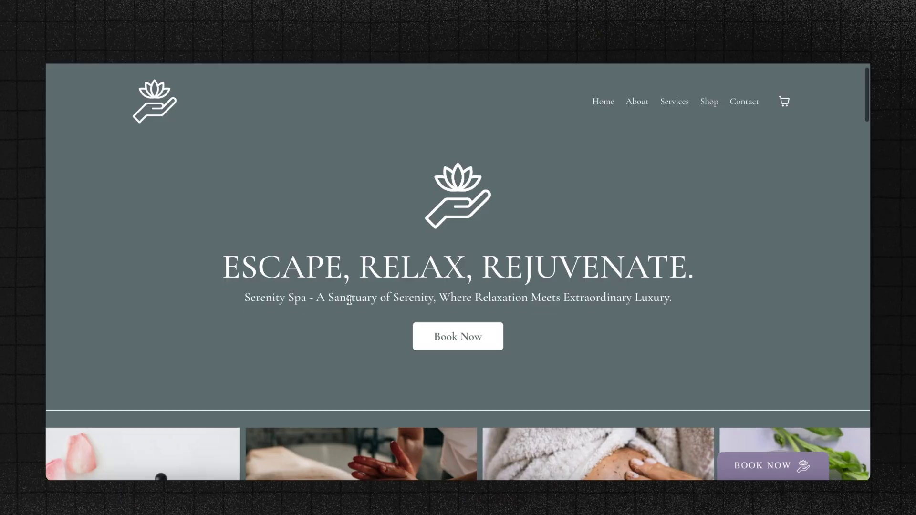
pyautogui.scroll(-4, 349, 300)
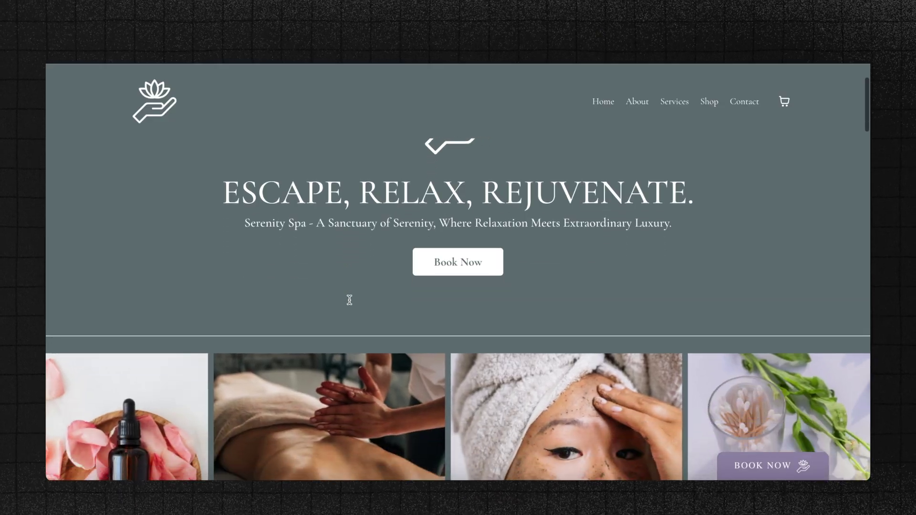
pyautogui.scroll(4, 508, 321)
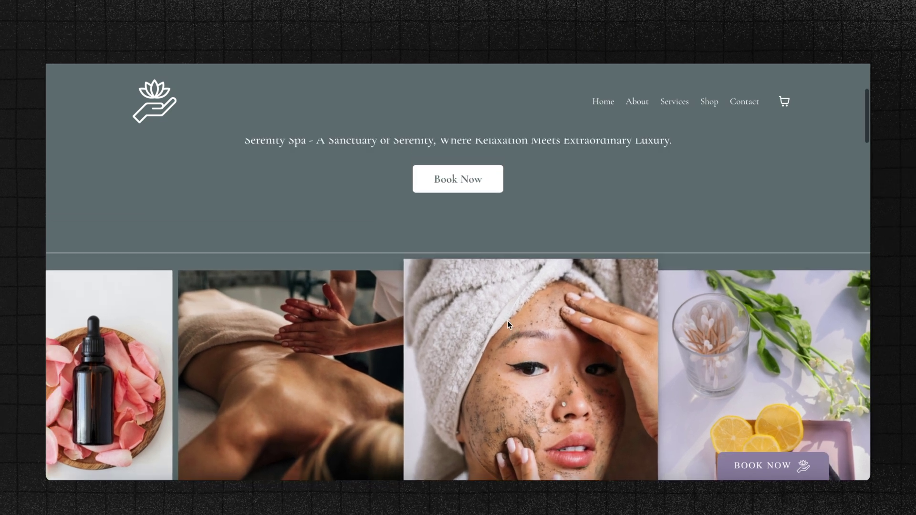
pyautogui.scroll(-1, 508, 325)
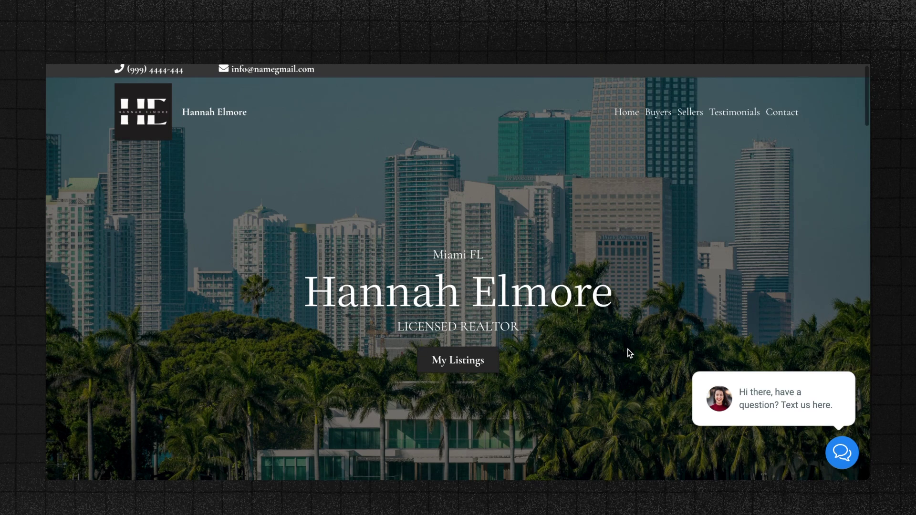
# Examine the realtor website's home page from the hero and About Me section through Featured Listings to the contact form
pyautogui.scroll(-5, 627, 352)
pyautogui.scroll(-12, 628, 354)
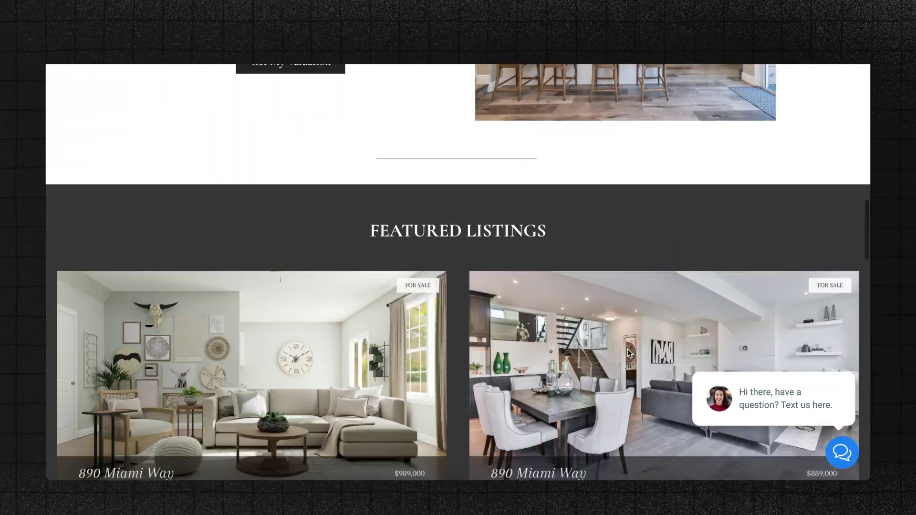
pyautogui.scroll(-3, 629, 353)
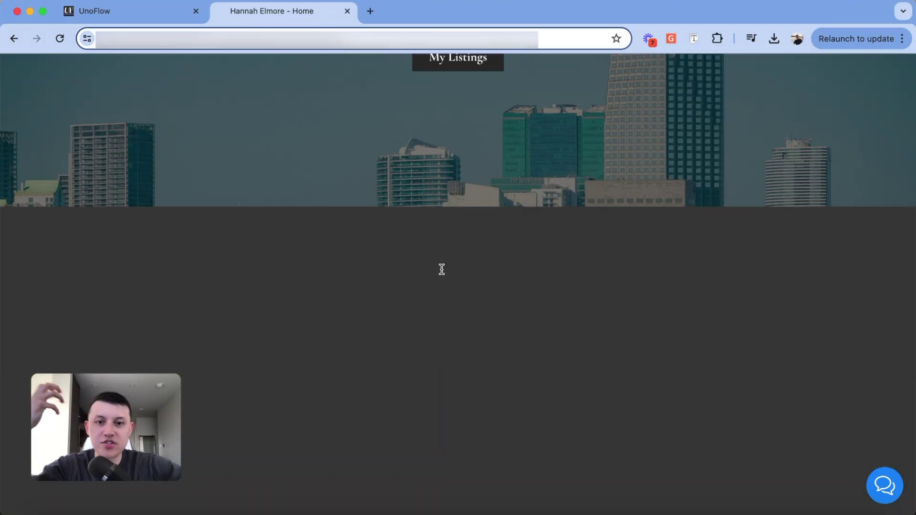
pyautogui.scroll(-5, 440, 268)
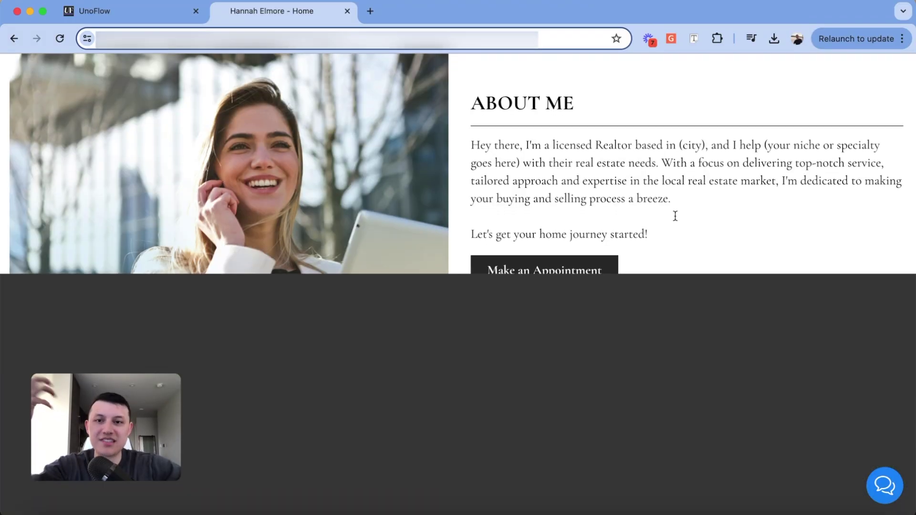
pyautogui.scroll(-8, 675, 223)
pyautogui.scroll(-3, 675, 225)
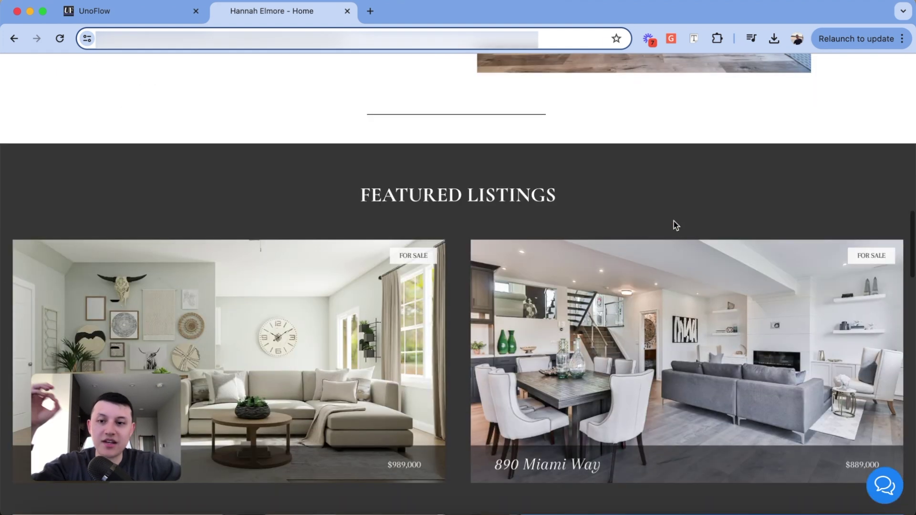
pyautogui.scroll(-2, 674, 229)
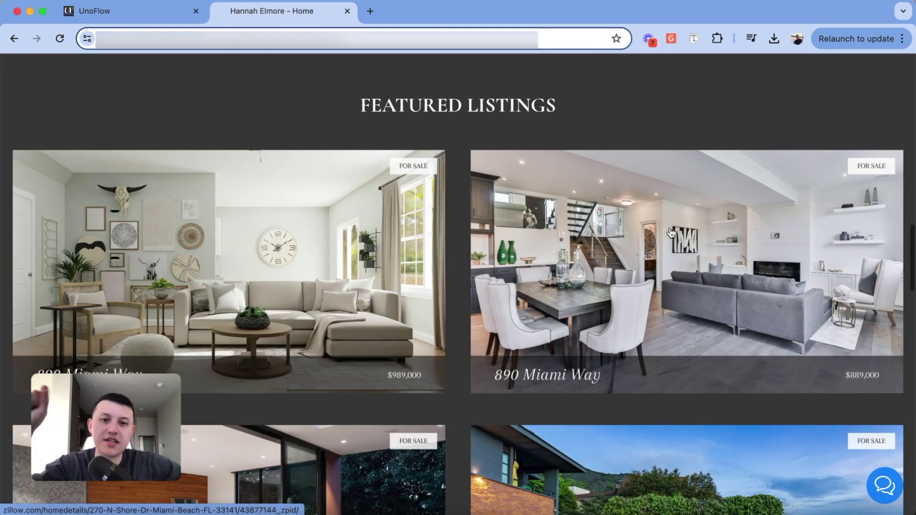
pyautogui.scroll(-7, 669, 232)
pyautogui.scroll(-15, 667, 229)
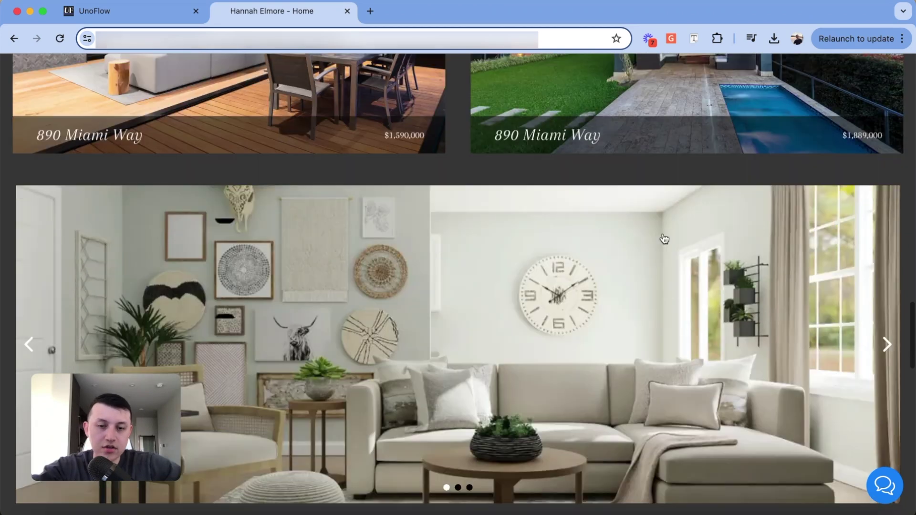
pyautogui.scroll(8, 661, 239)
pyautogui.scroll(-15, 661, 239)
pyautogui.scroll(2, 661, 240)
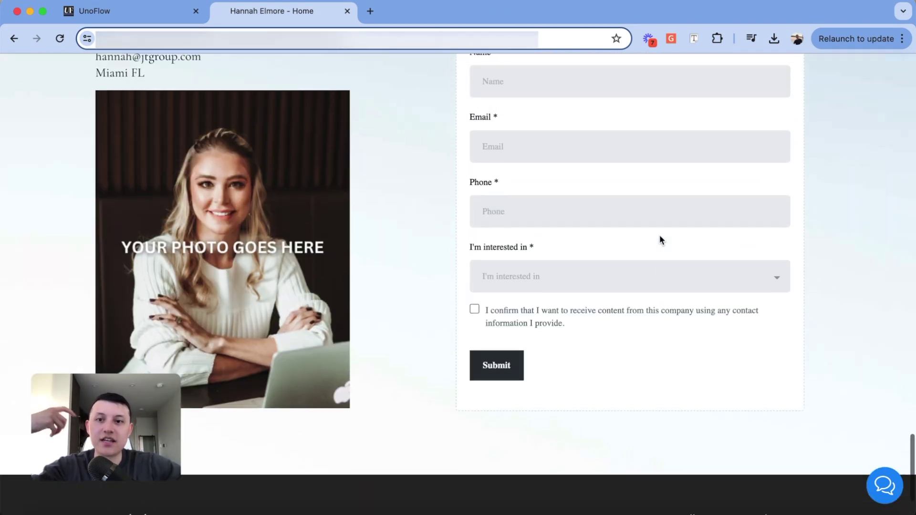
pyautogui.scroll(20, 557, 230)
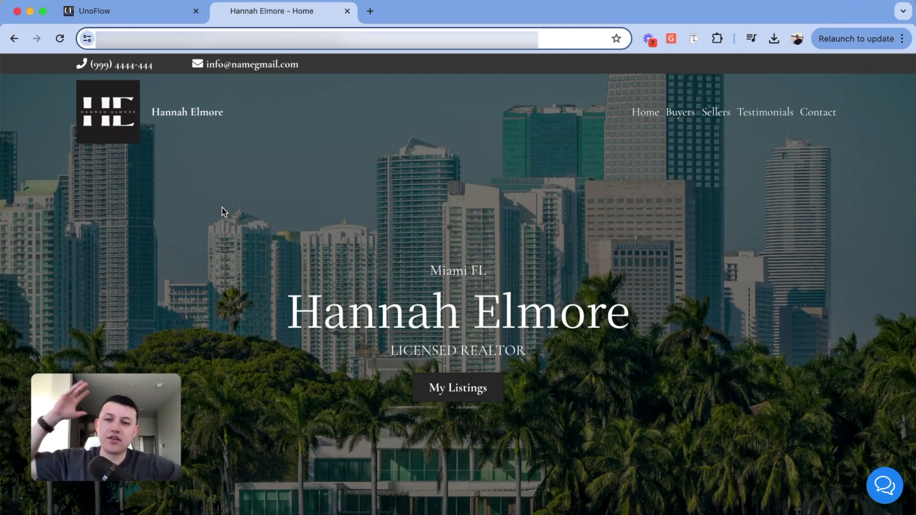
# Highlight the phone number and email address in the contact bar above the site's header
pyautogui.scroll(2, 243, 162)
pyautogui.moveTo(39, 65); pyautogui.dragTo(319, 64)
pyautogui.click(440, 77)
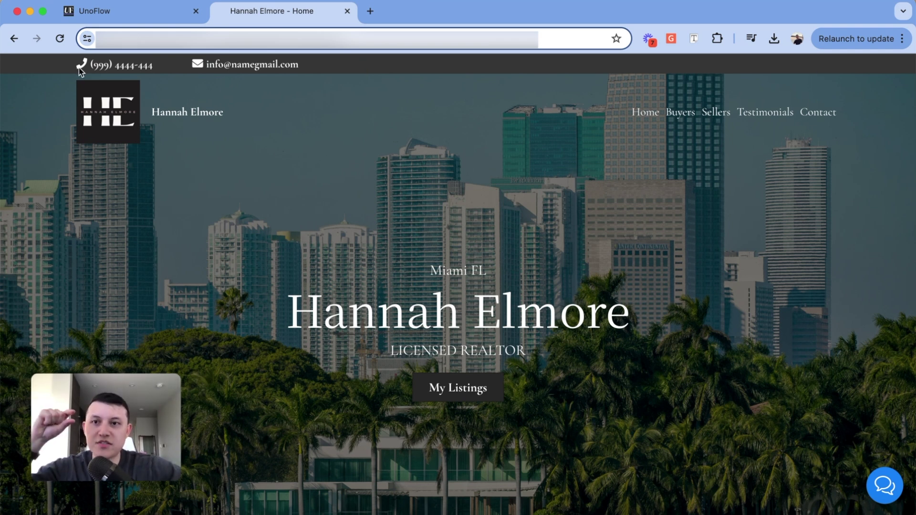
pyautogui.moveTo(90, 65); pyautogui.dragTo(153, 63)
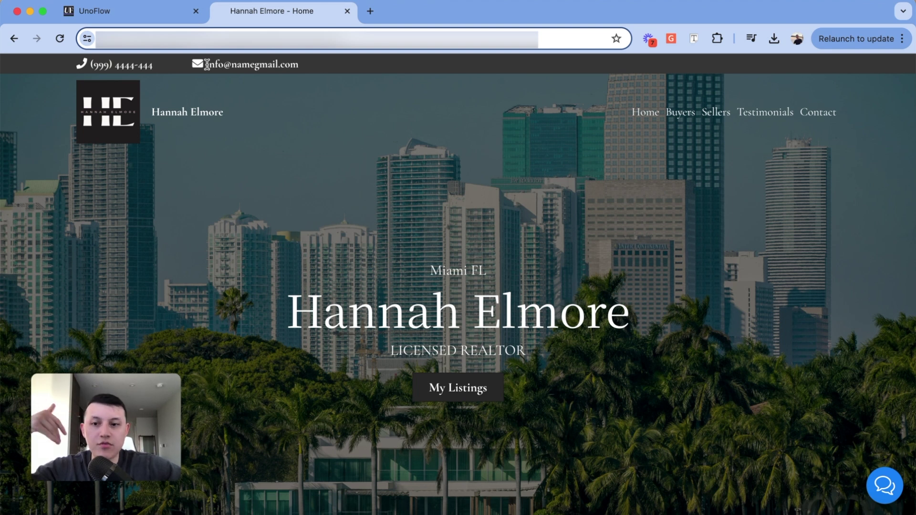
pyautogui.tripleClick(209, 64)
pyautogui.click(165, 70)
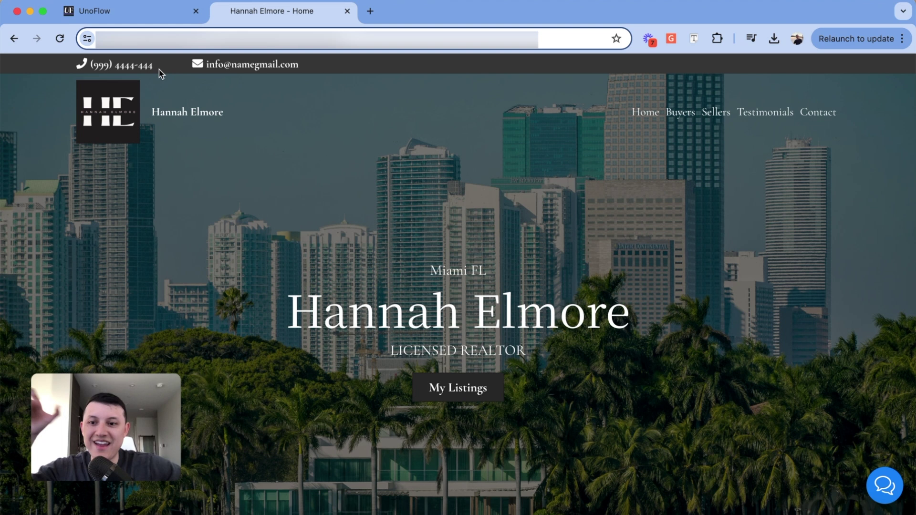
# Switch to the UnoFlow page editor and inspect the contact bar's 1 Column Row and the navigation's 2 Column Row against the live page
pyautogui.click(135, 3)
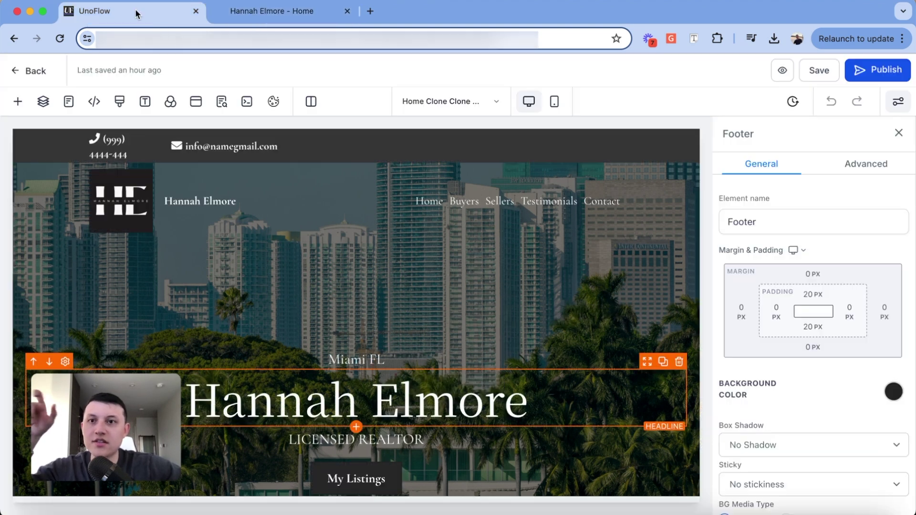
pyautogui.click(38, 145)
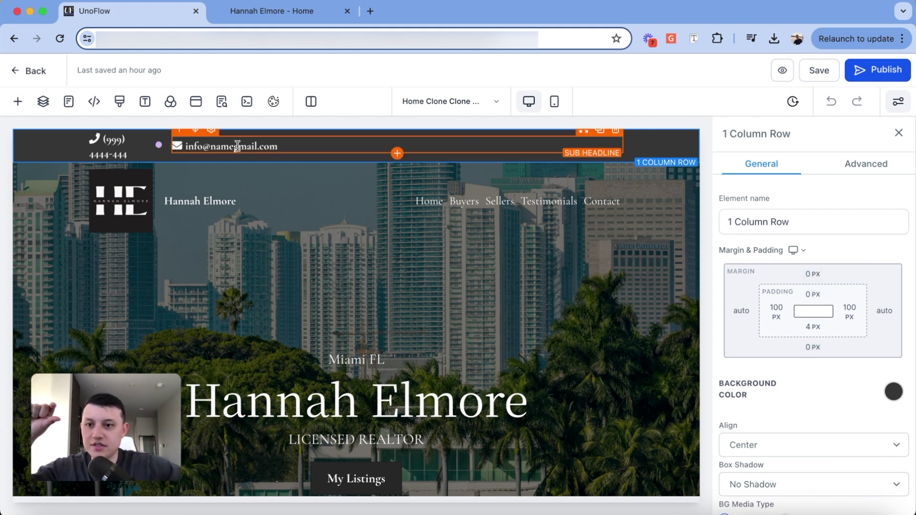
pyautogui.click(272, 11)
pyautogui.click(135, 10)
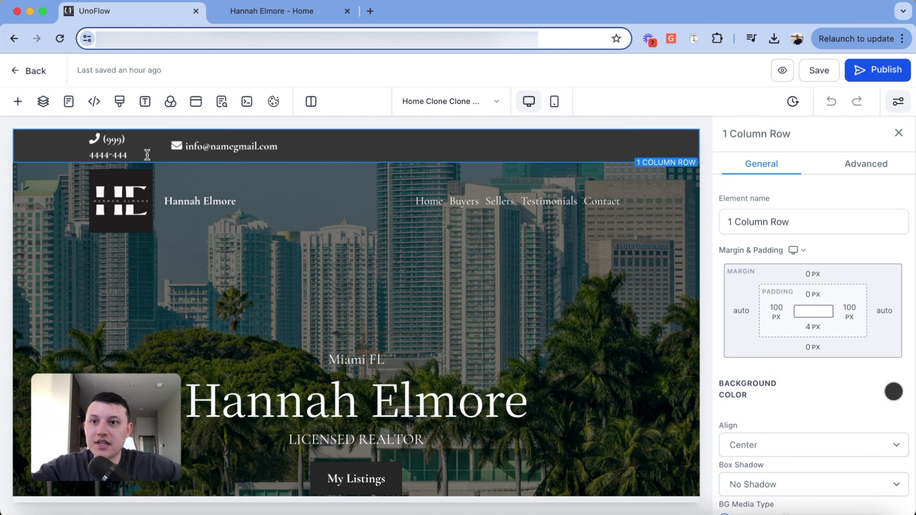
pyautogui.click(55, 197)
pyautogui.scroll(-1, 56, 197)
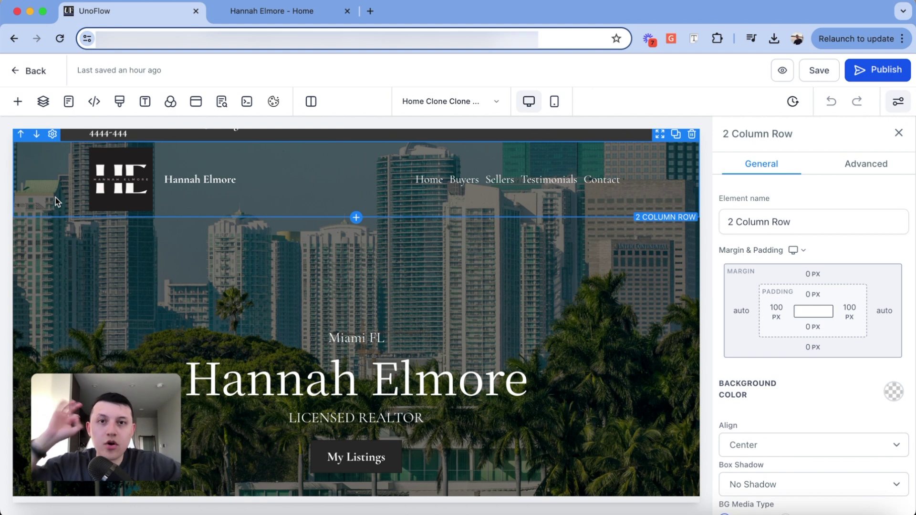
pyautogui.scroll(1, 55, 197)
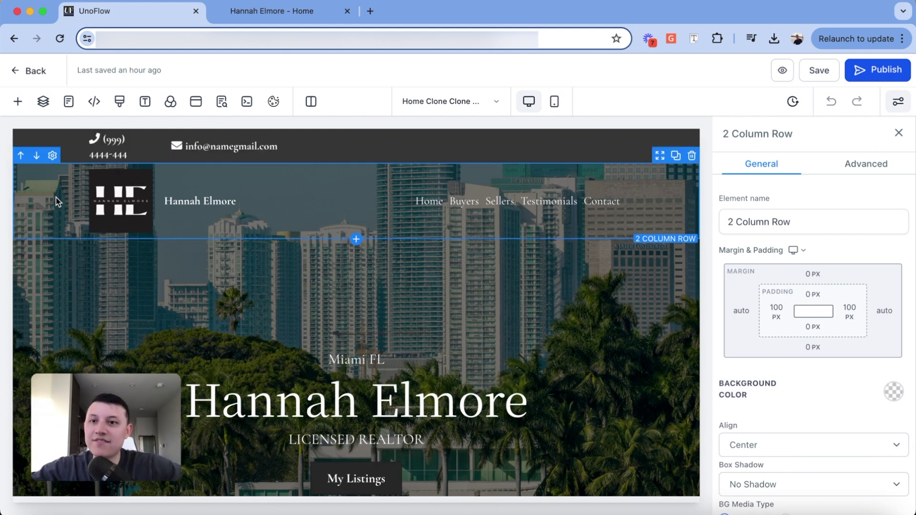
# Select the hero section with the city skyline background and open its save option
pyautogui.scroll(-3, 523, 178)
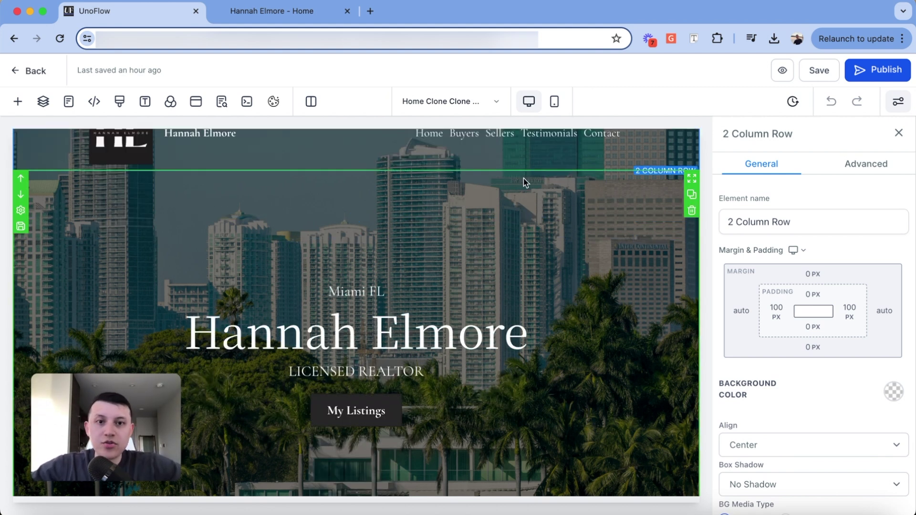
pyautogui.click(523, 178)
pyautogui.scroll(-2, 523, 178)
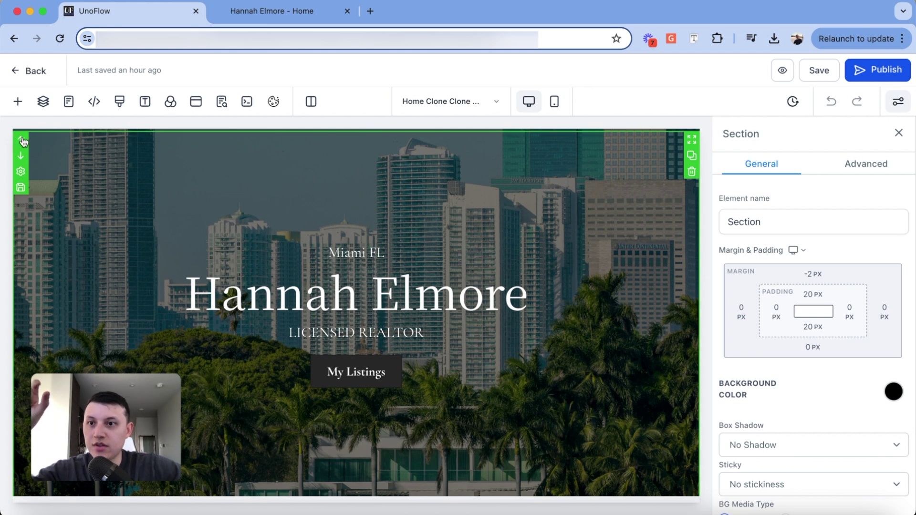
pyautogui.click(21, 189)
pyautogui.click(514, 280)
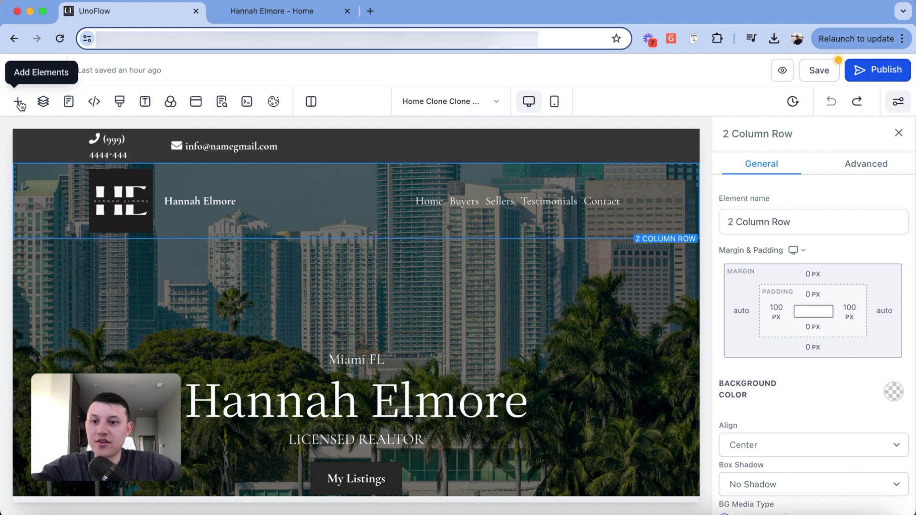
# Review the global sections that can be added to the page
pyautogui.click(18, 102)
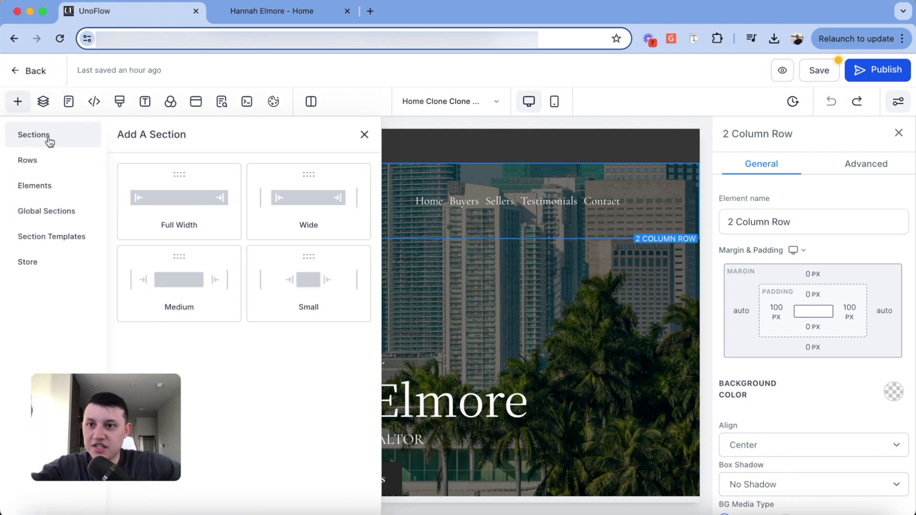
pyautogui.click(41, 216)
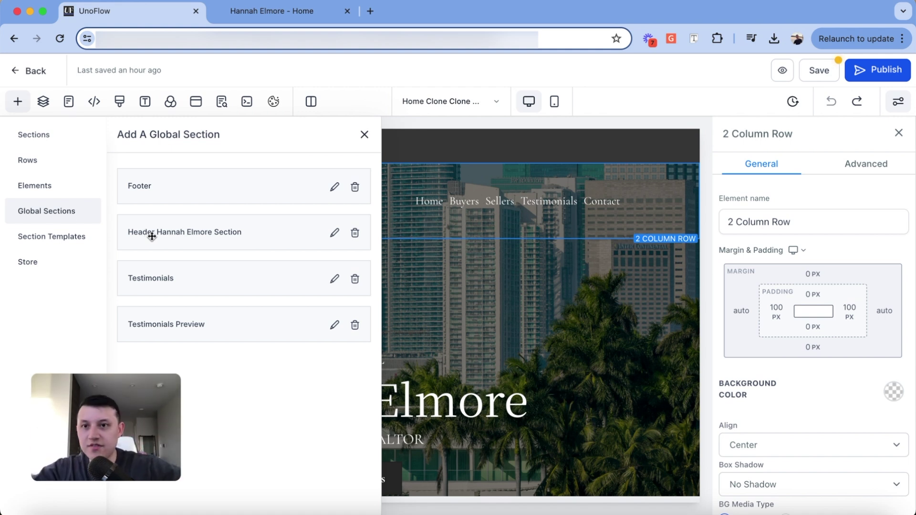
pyautogui.moveTo(118, 134); pyautogui.dragTo(235, 143)
pyautogui.click(235, 144)
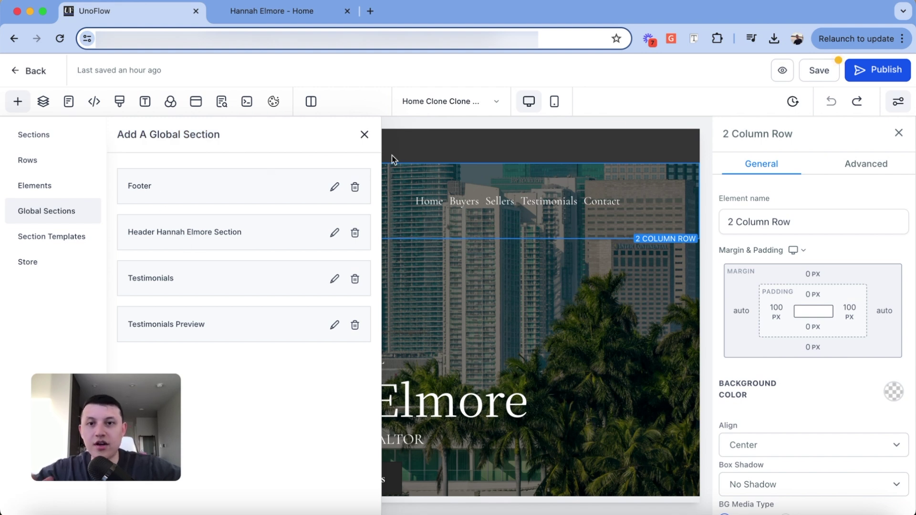
pyautogui.click(365, 134)
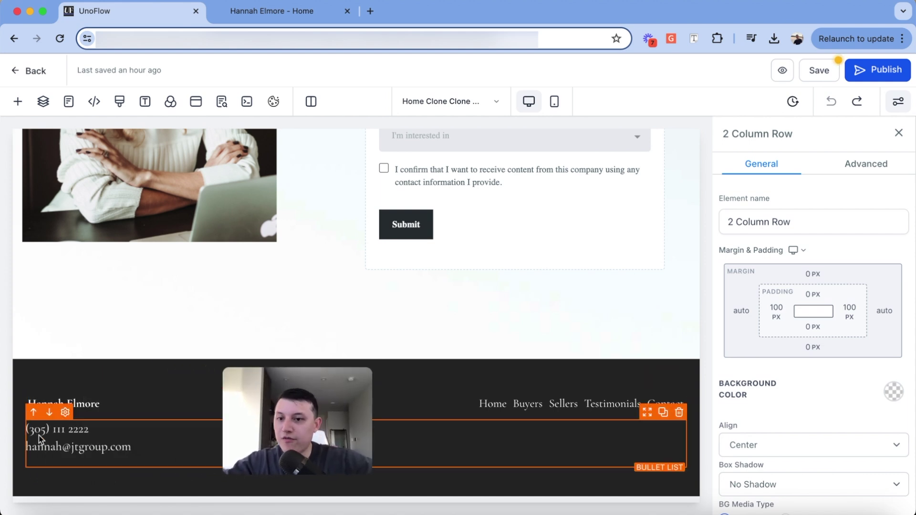
# Check the Contact submenu in the footer navigation and select the header's navigation menu
pyautogui.moveTo(666, 405)
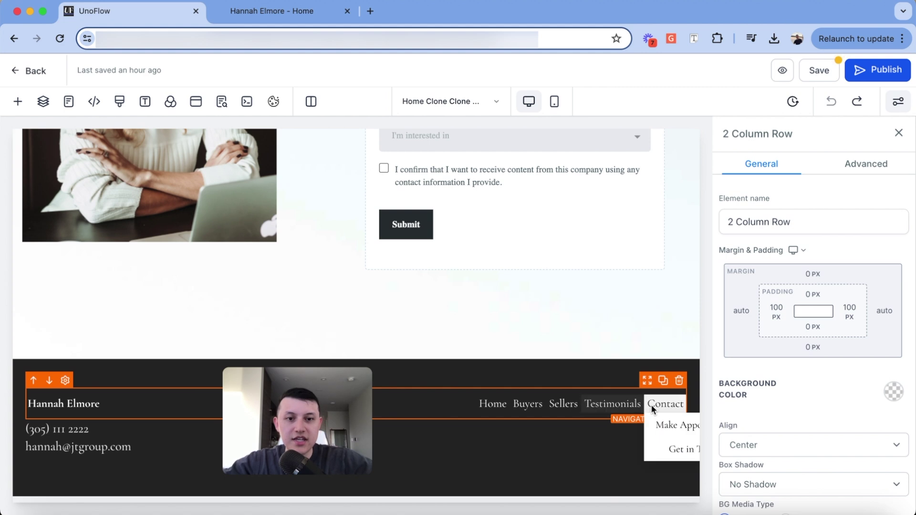
pyautogui.scroll(20, 508, 410)
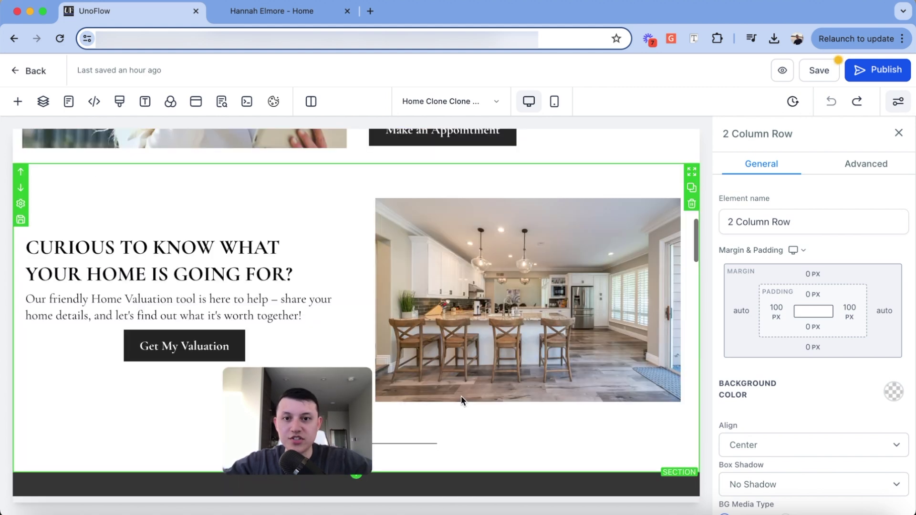
pyautogui.click(458, 210)
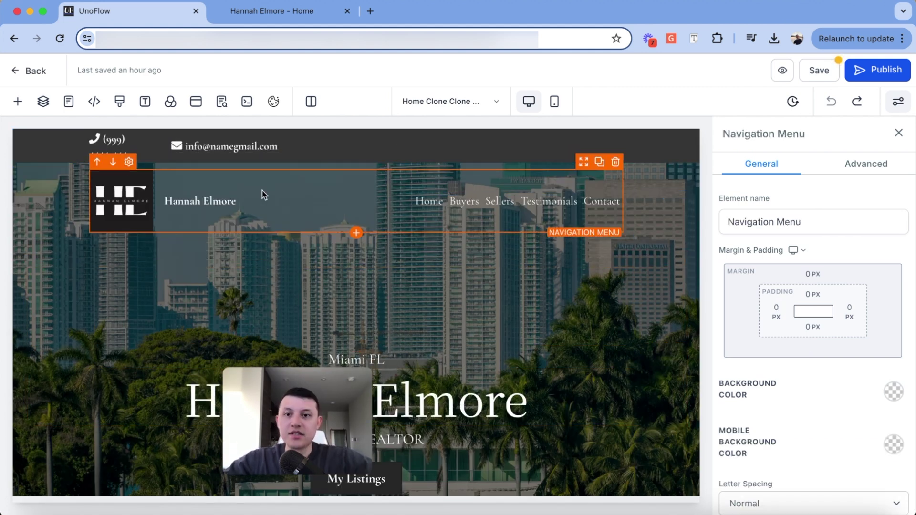
pyautogui.scroll(-1, 473, 214)
pyautogui.moveTo(456, 192)
pyautogui.scroll(1, 454, 193)
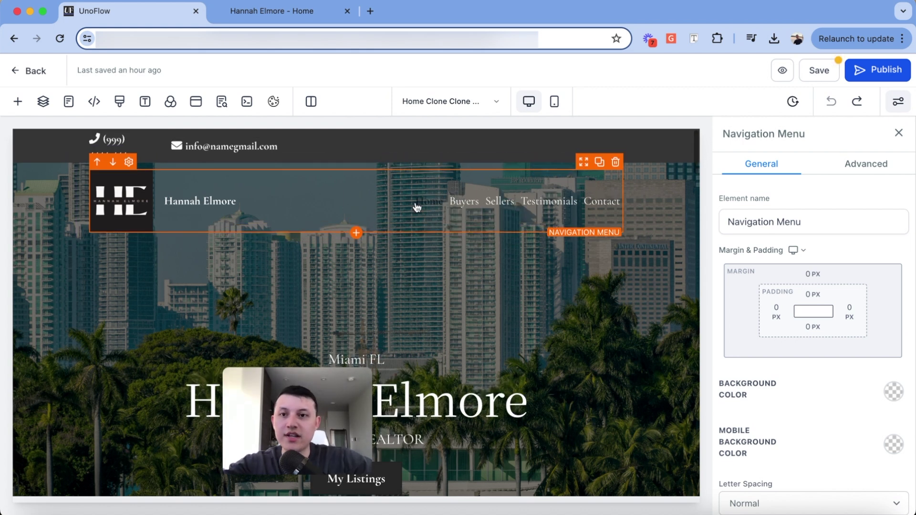
# Browse the available sections, section templates and elements down to the Navigation Menu block
pyautogui.click(18, 108)
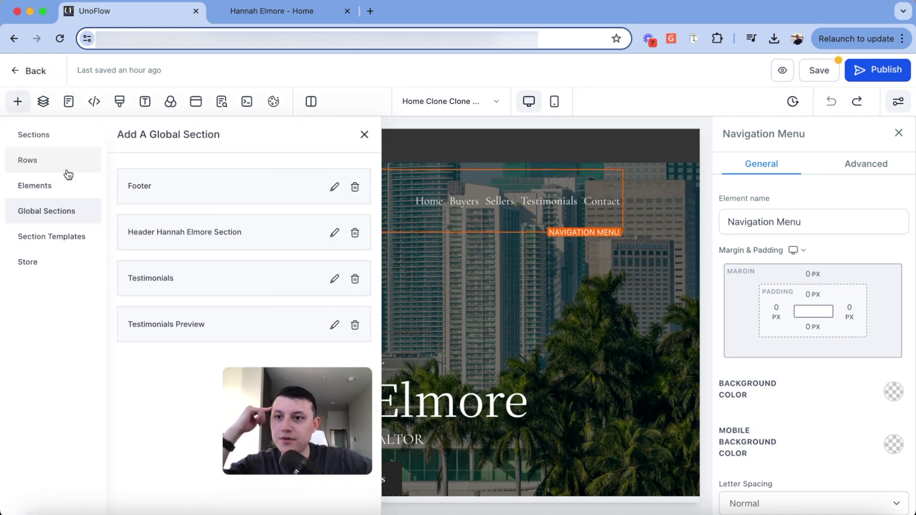
pyautogui.click(53, 143)
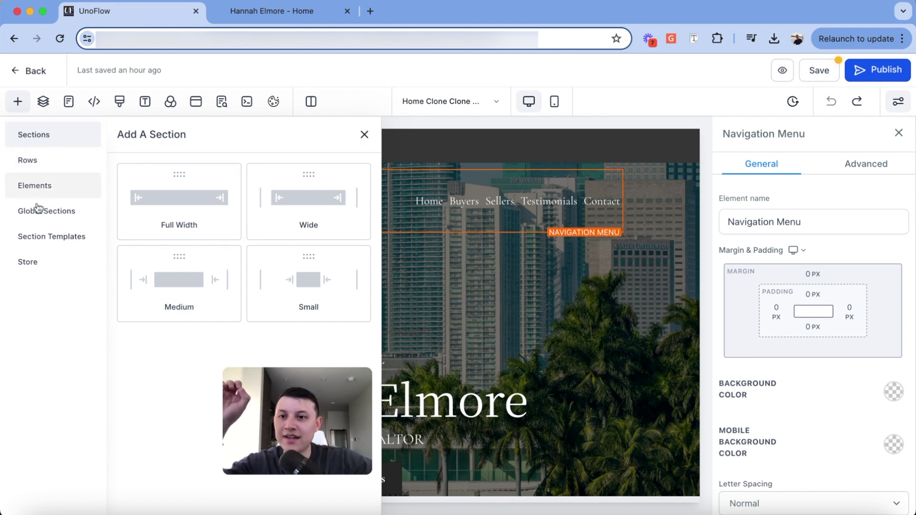
pyautogui.click(51, 237)
pyautogui.click(34, 185)
pyautogui.scroll(-1, 207, 217)
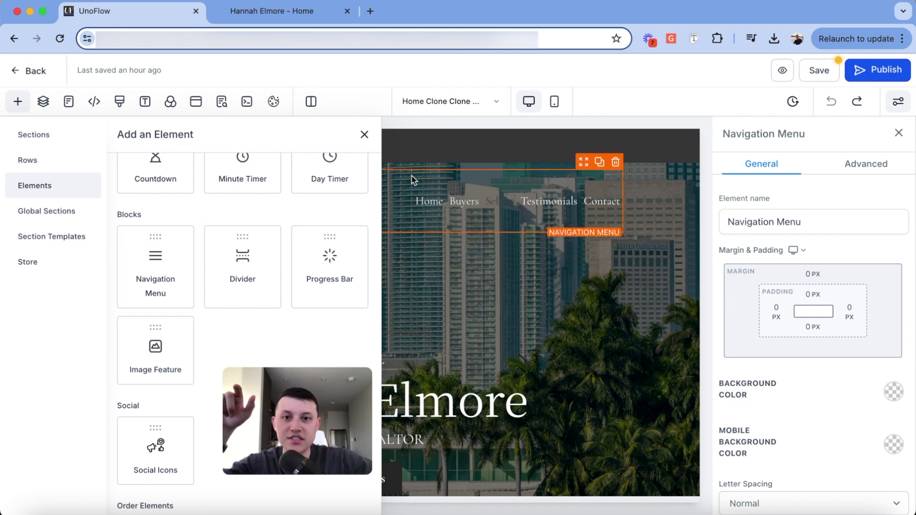
pyautogui.click(364, 134)
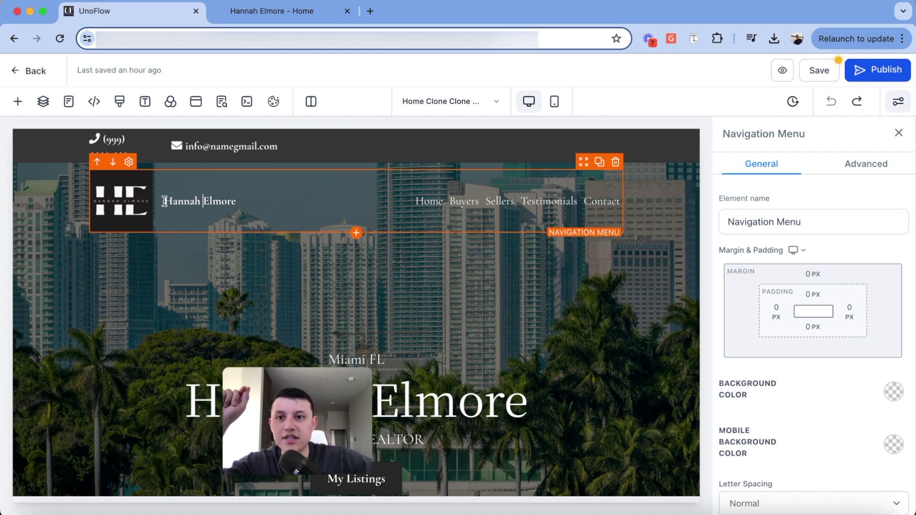
# Review the header navigation menu's settings, from the menu items and font options to the spacing and brand logo
pyautogui.scroll(-10, 835, 305)
pyautogui.scroll(4, 835, 305)
pyautogui.scroll(-3, 798, 280)
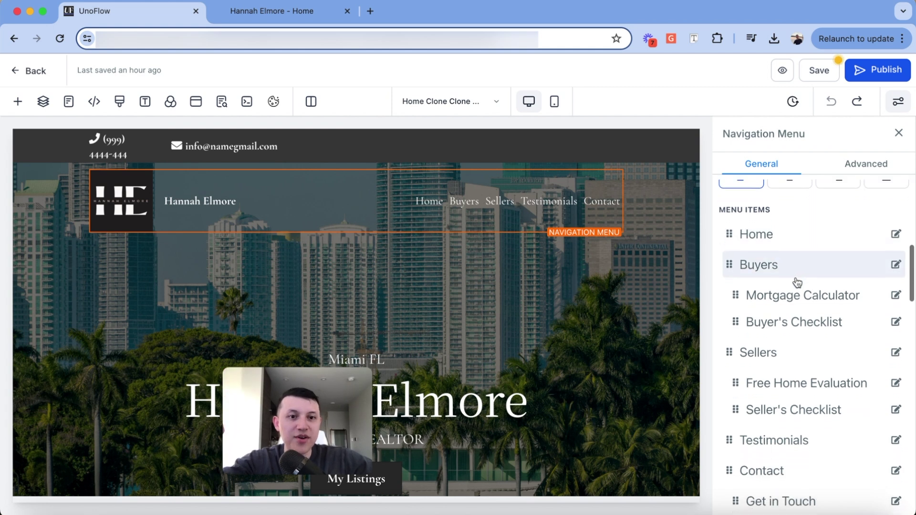
pyautogui.scroll(-3, 775, 301)
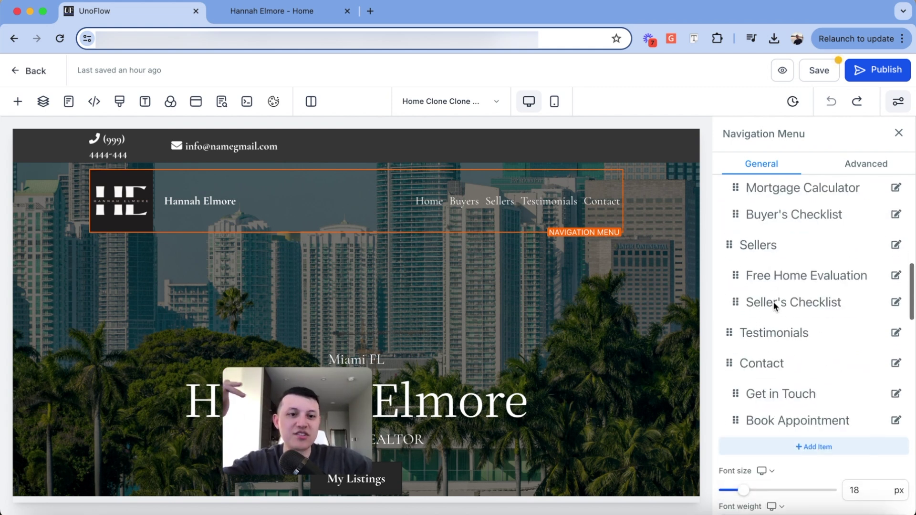
pyautogui.scroll(-10, 797, 372)
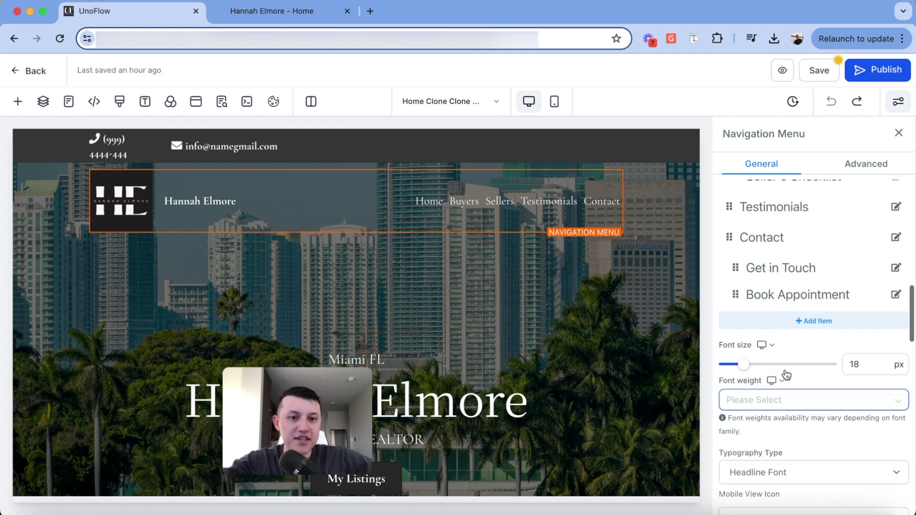
pyautogui.scroll(-20, 787, 376)
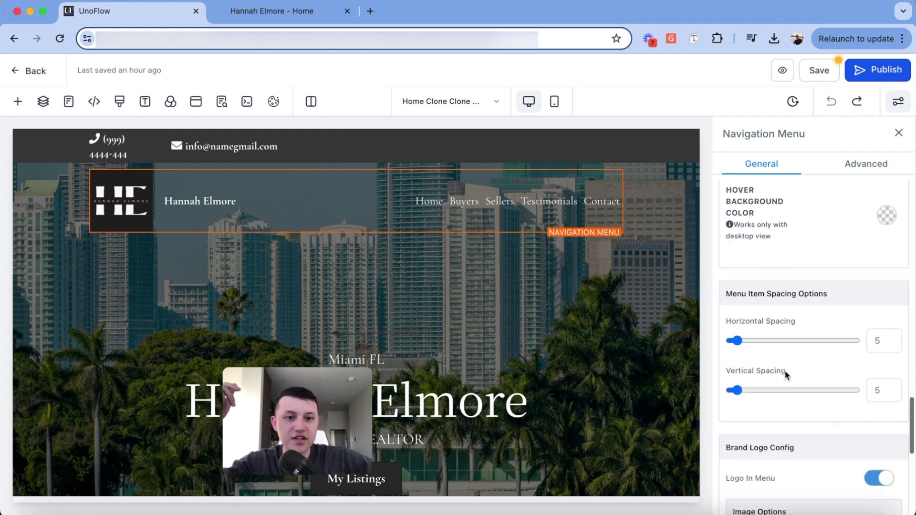
pyautogui.scroll(-2, 786, 375)
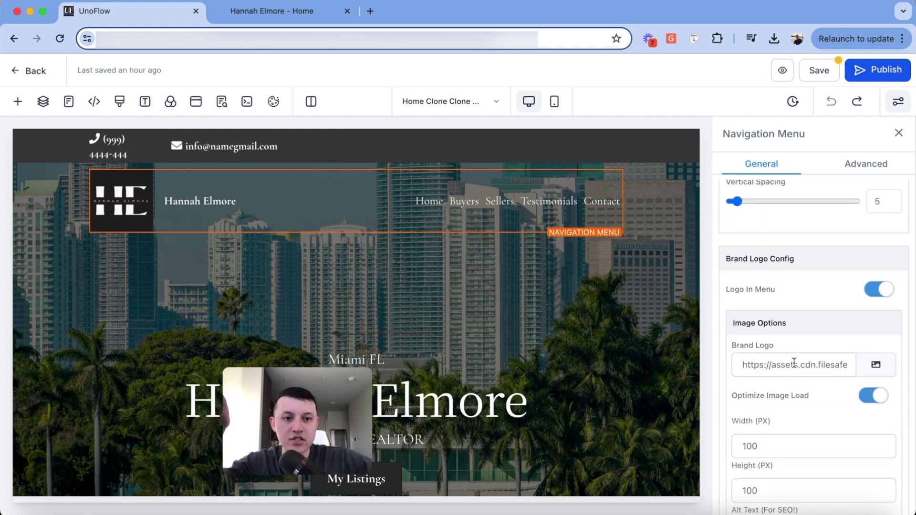
# Open the media library for the brand logo and go back to the page editor without choosing a file
pyautogui.click(877, 366)
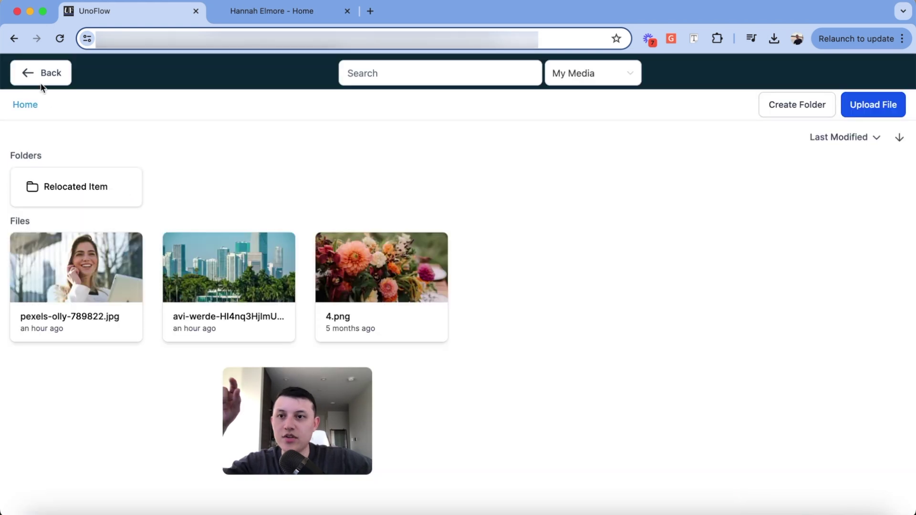
pyautogui.click(40, 79)
pyautogui.click(359, 253)
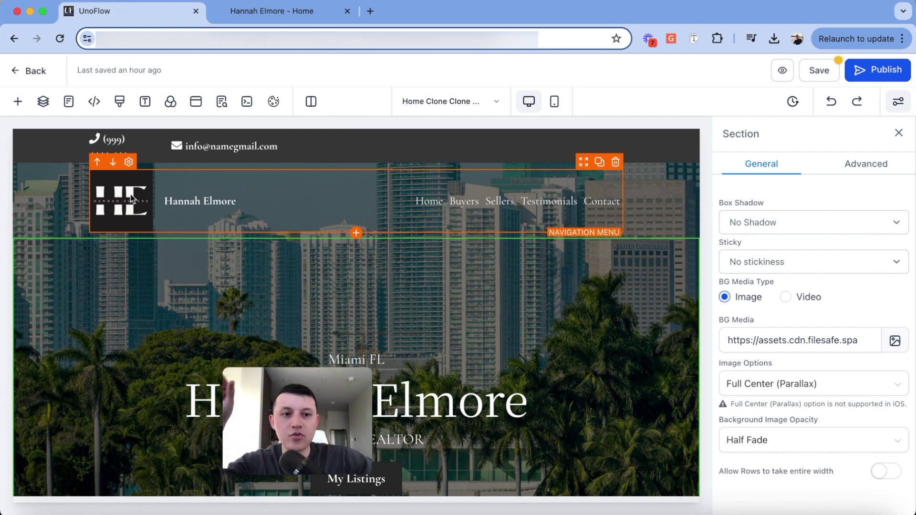
# Reduce the header navigation menu's brand logo width to 97 px and raise it back to 100 px
pyautogui.click(250, 204)
pyautogui.scroll(-10, 747, 279)
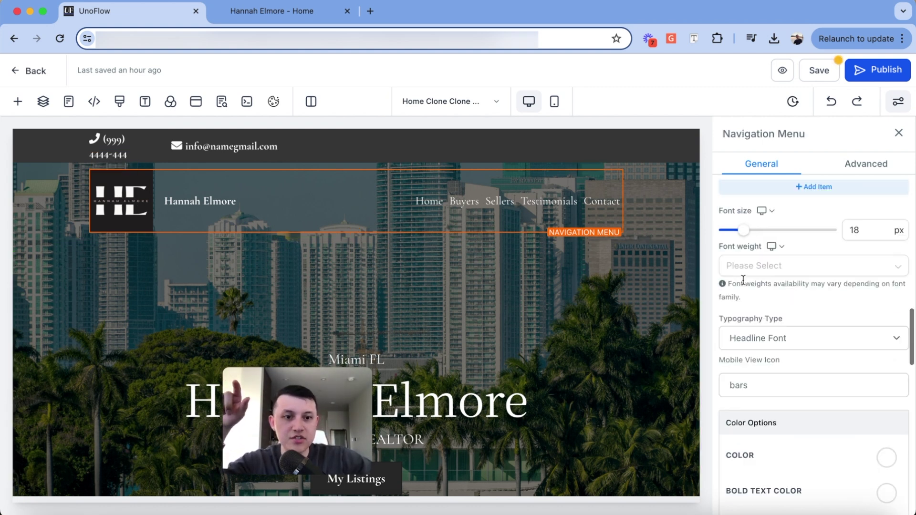
pyautogui.scroll(-3, 747, 279)
pyautogui.click(763, 268)
pyautogui.press('Down')
pyautogui.press('Down')
pyautogui.press('Down')
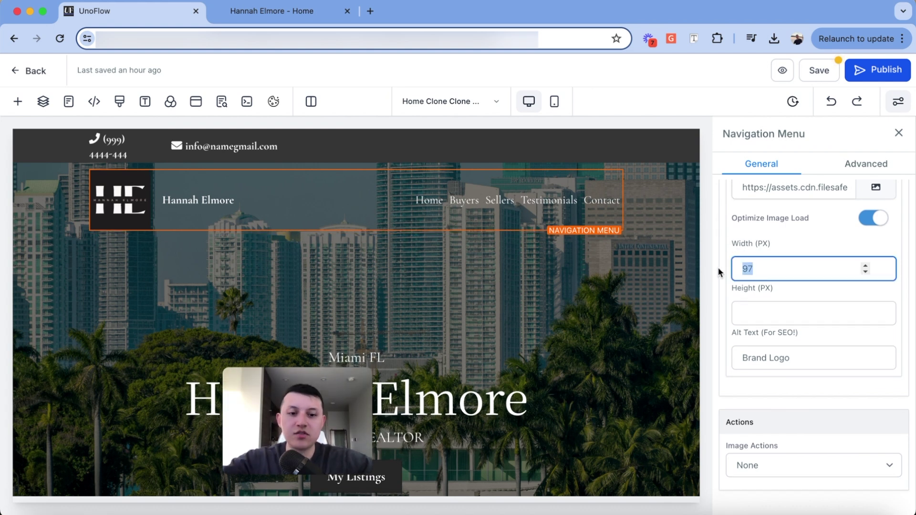
pyautogui.press('Up')
pyautogui.press('Up')
pyautogui.press('Up')
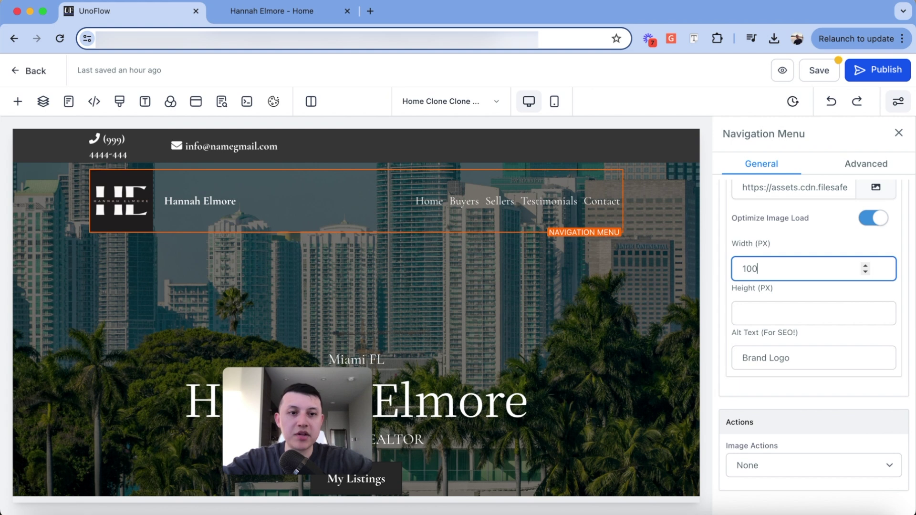
# Try brand logo widths of 150 px and 50 px in the header navigation menu
pyautogui.press('BackSpace')
pyautogui.press('BackSpace')
pyautogui.write('50')
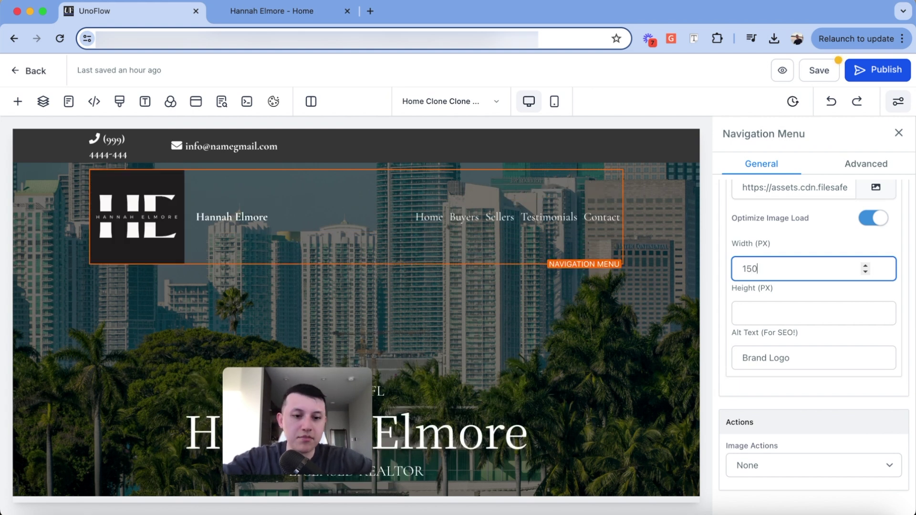
pyautogui.press('BackSpace')
pyautogui.press('BackSpace')
pyautogui.write('50')
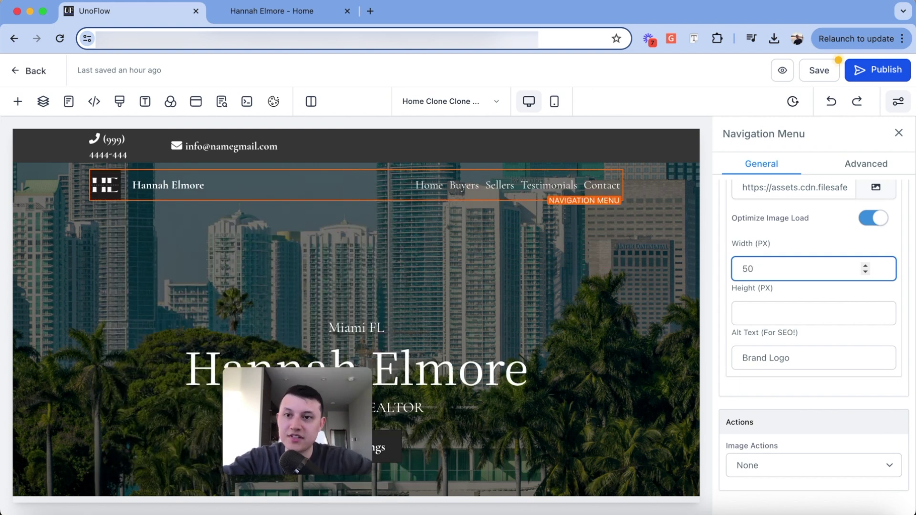
# Set the header navigation menu's brand logo width to 100 px
pyautogui.press('BackSpace')
pyautogui.press('BackSpace')
pyautogui.write('100')
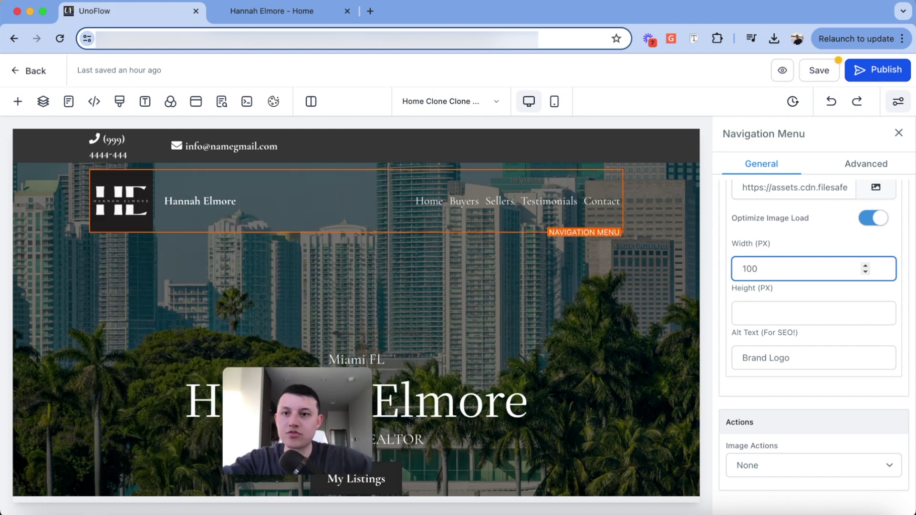
pyautogui.click(131, 185)
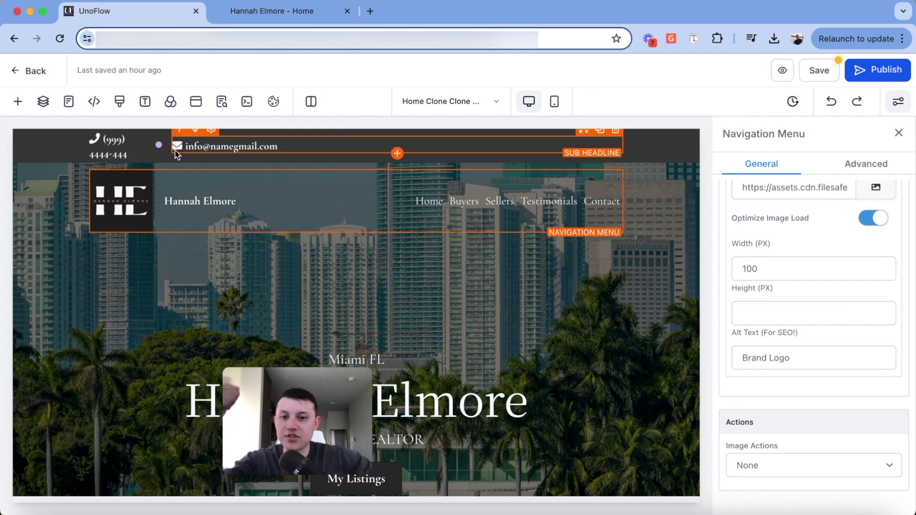
# Switch to the site preview and open the Get in Touch page from the Contact navigation item
pyautogui.hotkey('ctrl', 'Tab')
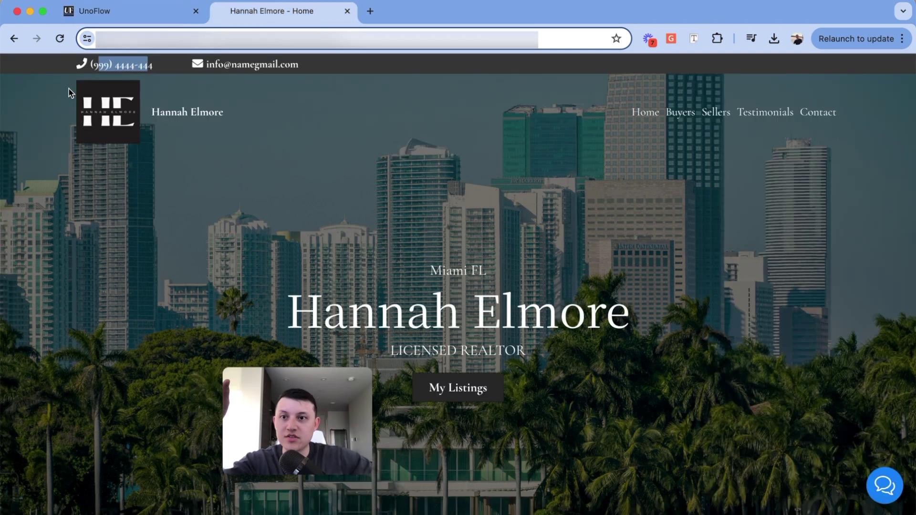
pyautogui.click(27, 64)
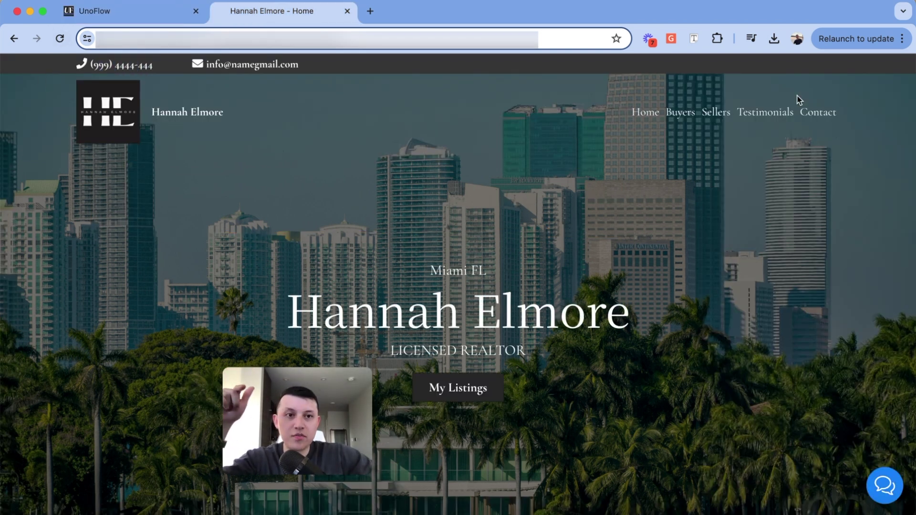
pyautogui.moveTo(820, 112)
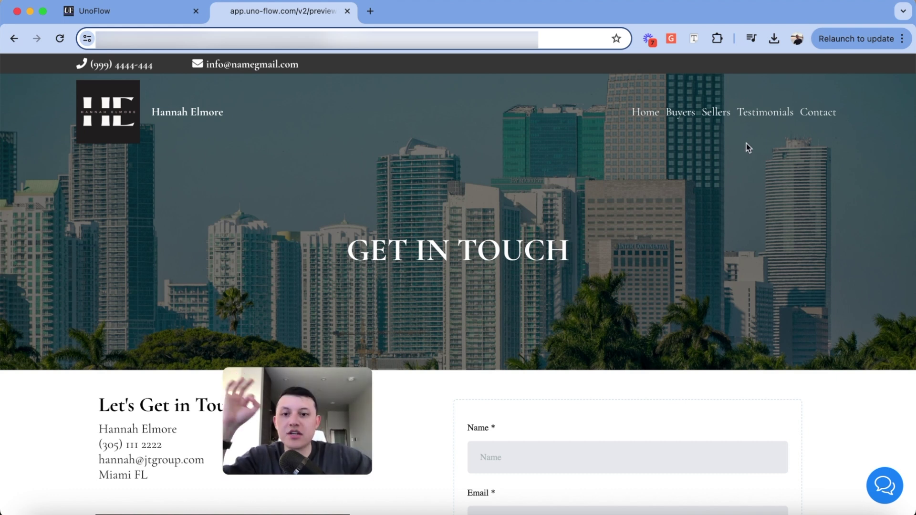
# Return to the page editor and inspect the hero section's divider, name headline and Miami FL sub headline
pyautogui.click(144, 11)
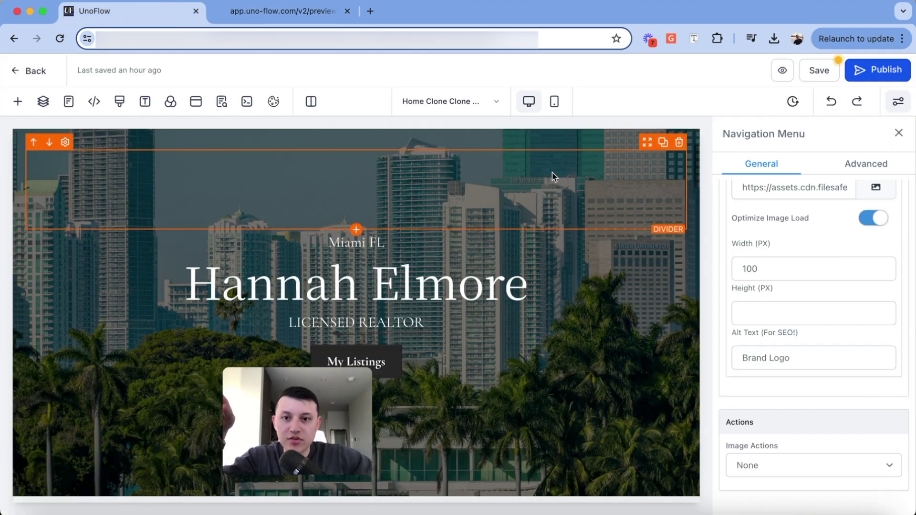
pyautogui.click(593, 224)
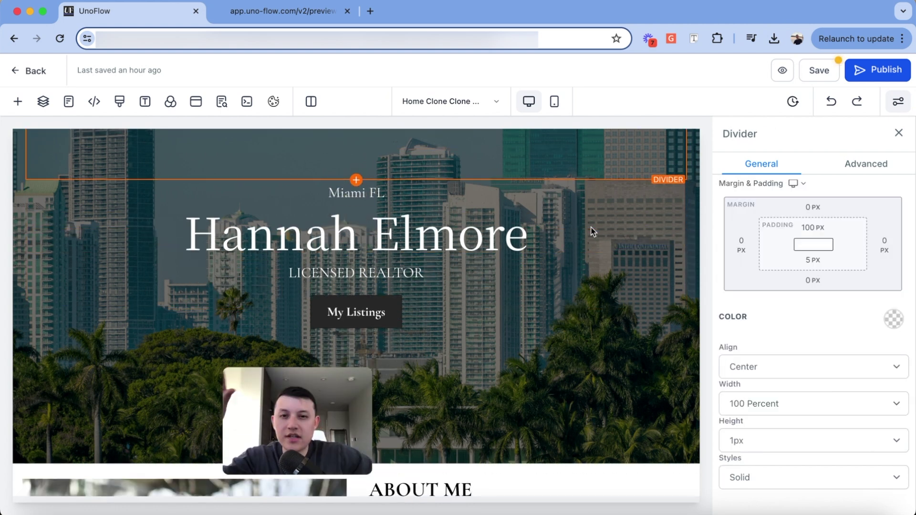
pyautogui.click(501, 234)
pyautogui.click(363, 195)
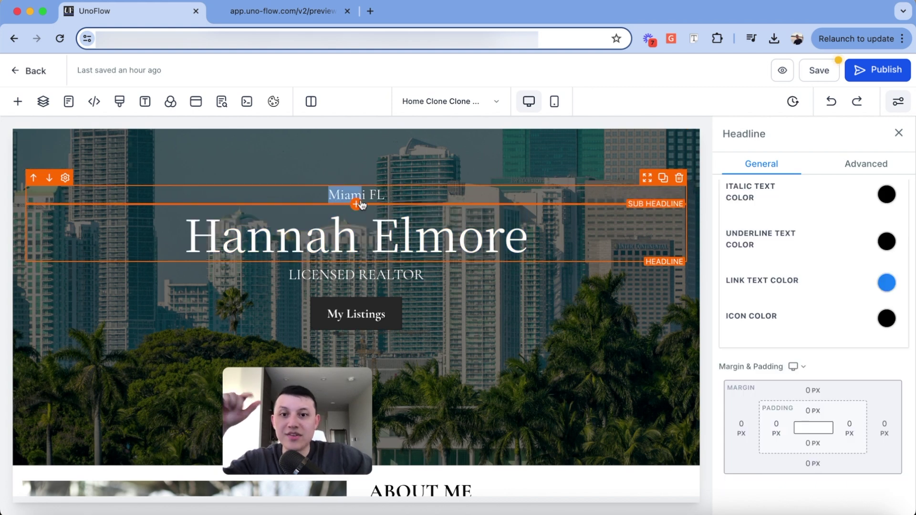
pyautogui.click(473, 208)
# Highlight the LICENSED REALTOR sub headline text in the hero section and select the Miami FL sub headline
pyautogui.click(409, 272)
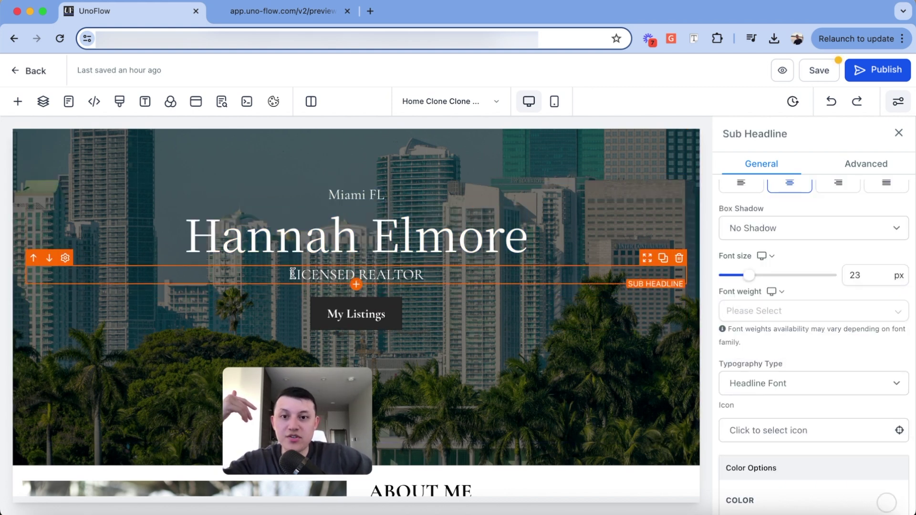
pyautogui.moveTo(296, 275); pyautogui.dragTo(444, 272)
pyautogui.click(445, 272)
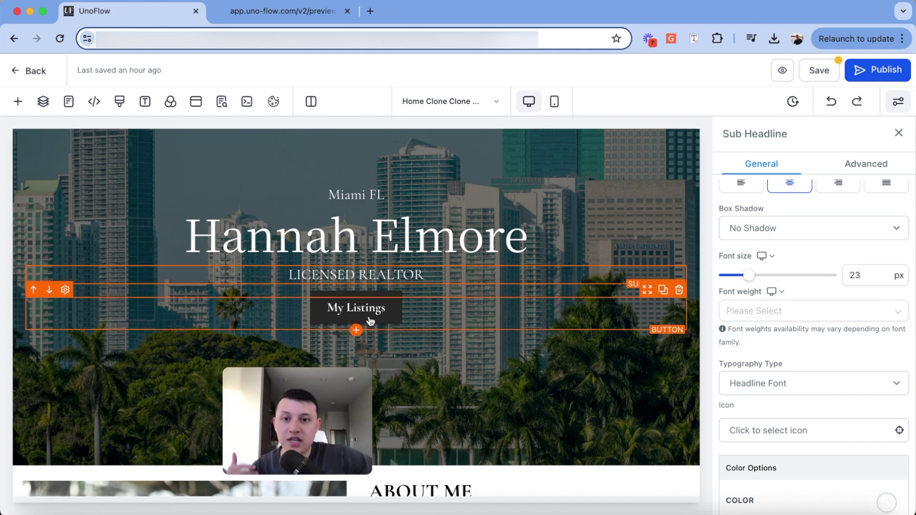
pyautogui.scroll(2, 432, 317)
pyautogui.click(384, 286)
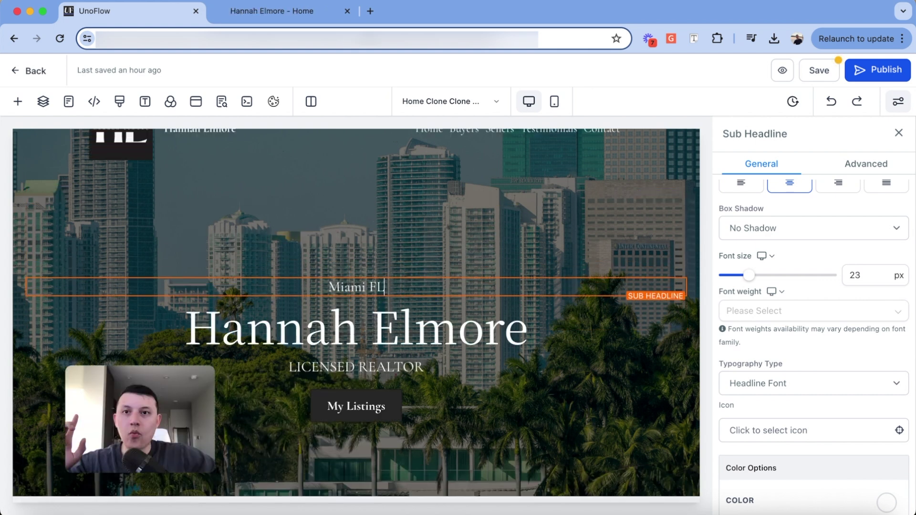
# Check the hero in the site preview and review the hero section's spacing and background settings in the editor
pyautogui.click(300, 15)
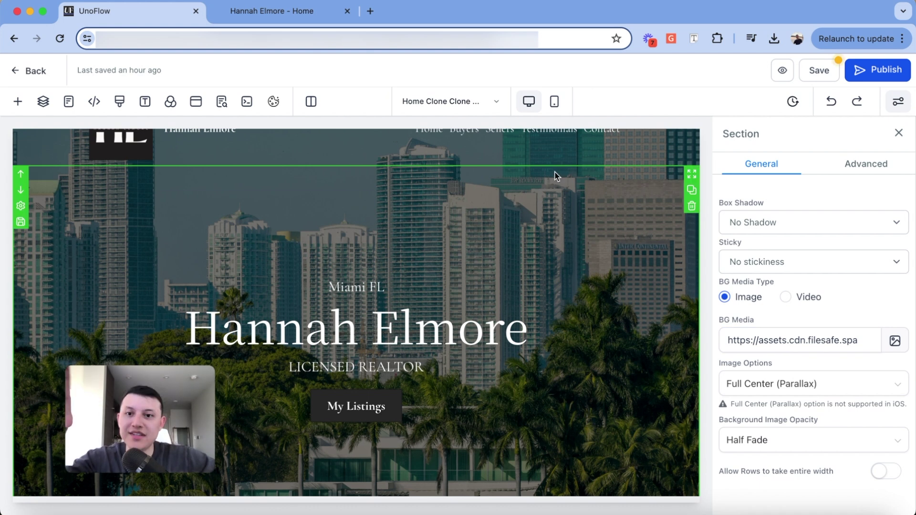
pyautogui.scroll(5, 771, 213)
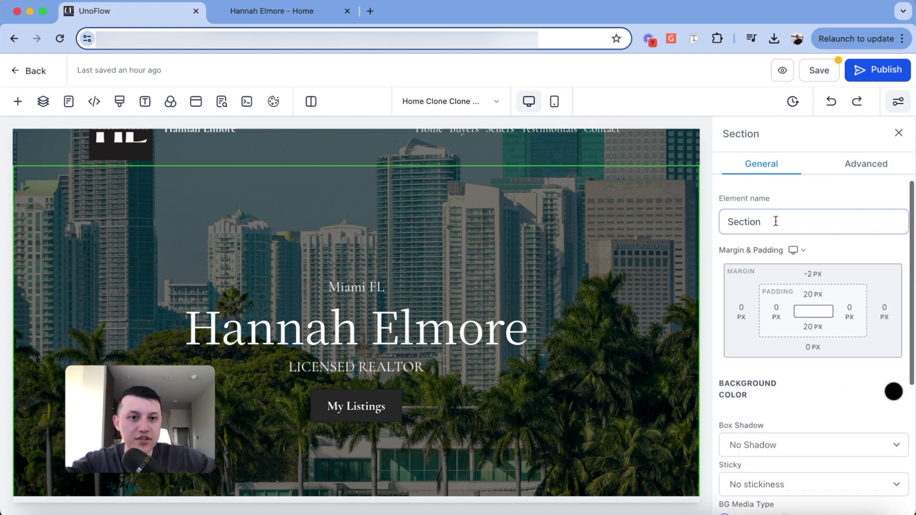
pyautogui.scroll(-5, 779, 239)
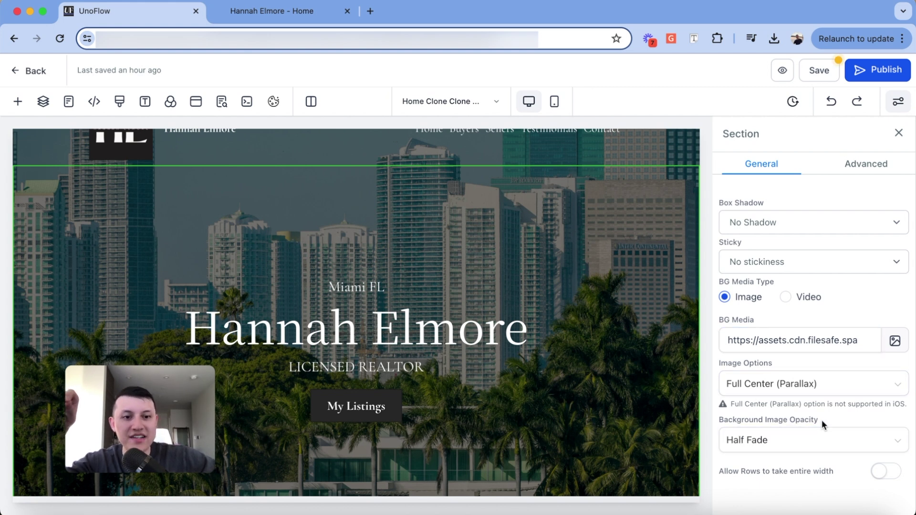
# Try Heavy Fade and Light Fade as the hero section's background image opacity
pyautogui.click(774, 440)
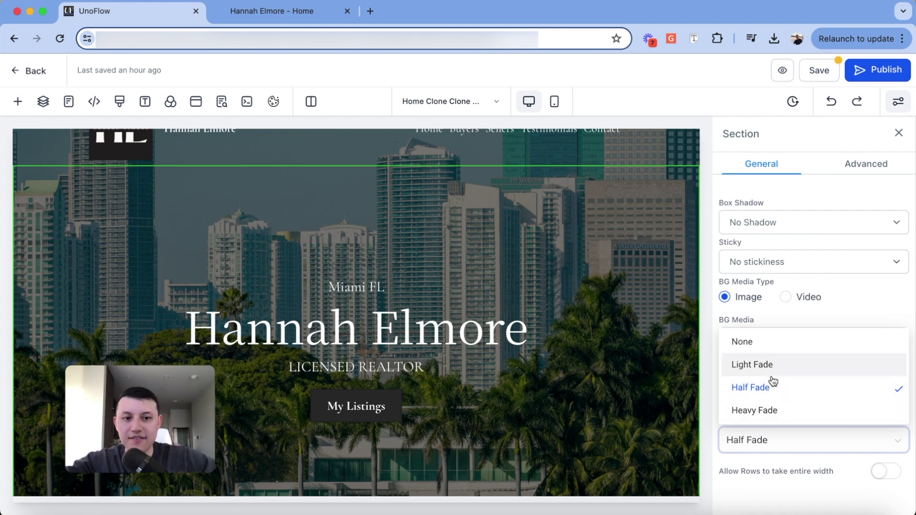
pyautogui.click(774, 410)
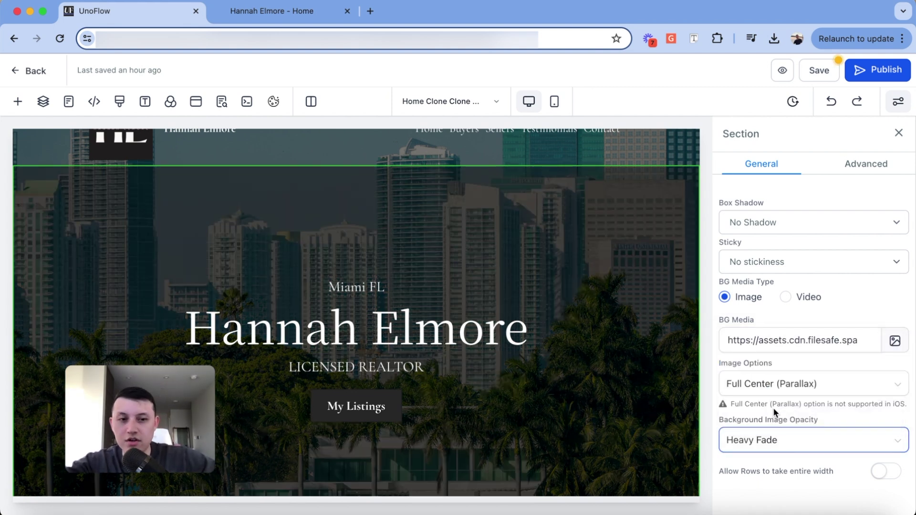
pyautogui.click(776, 442)
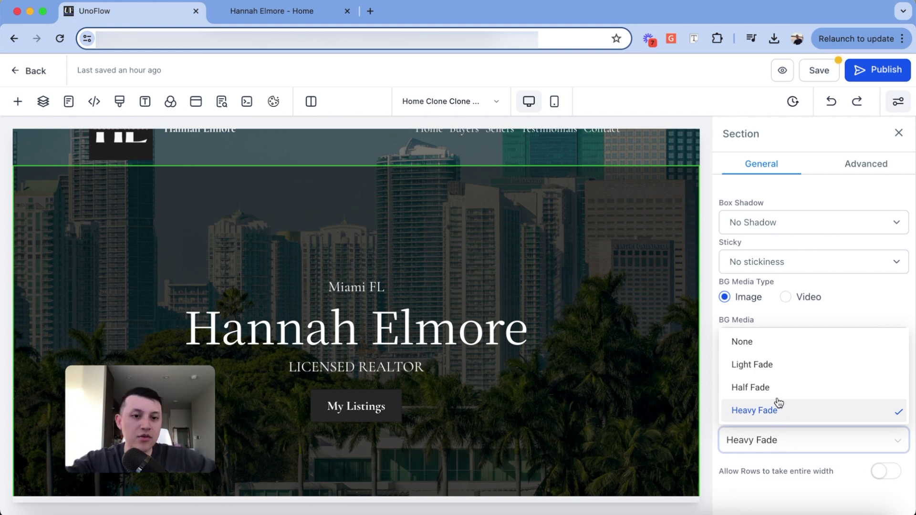
pyautogui.click(780, 369)
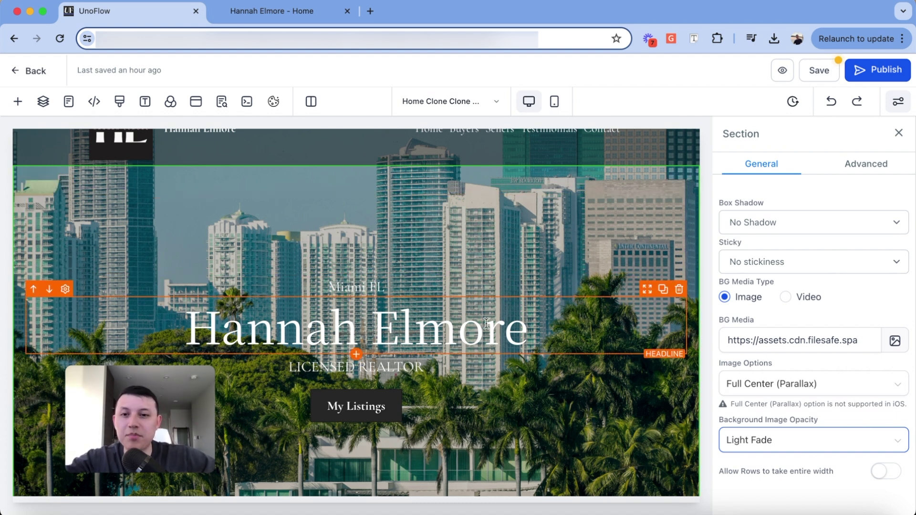
# Set the hero section's background image opacity to Half Fade
pyautogui.click(811, 440)
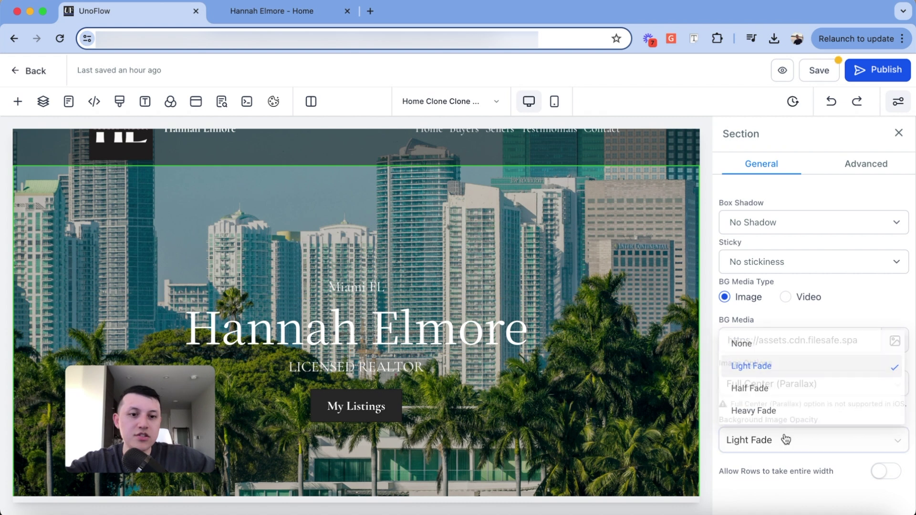
pyautogui.click(763, 388)
# Examine the About Me section in the site preview and bring up the same section in the page editor
pyautogui.click(305, 11)
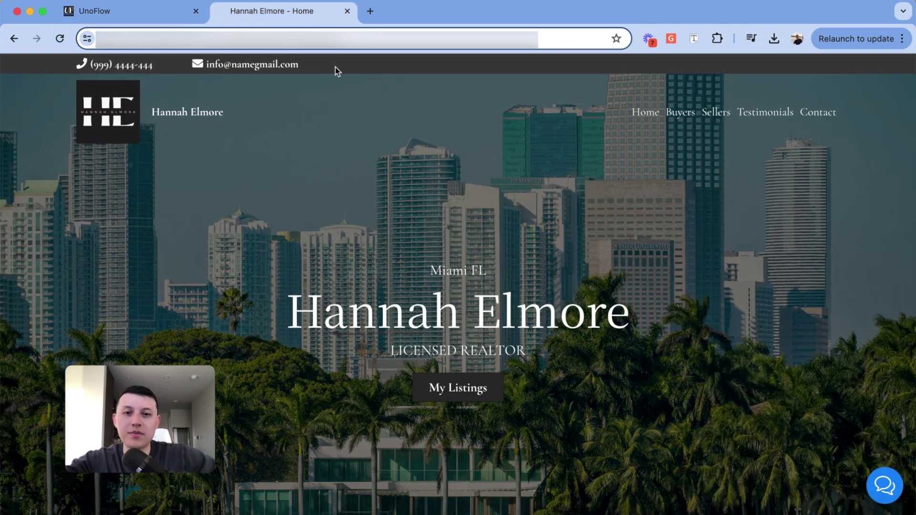
pyautogui.scroll(-10, 391, 194)
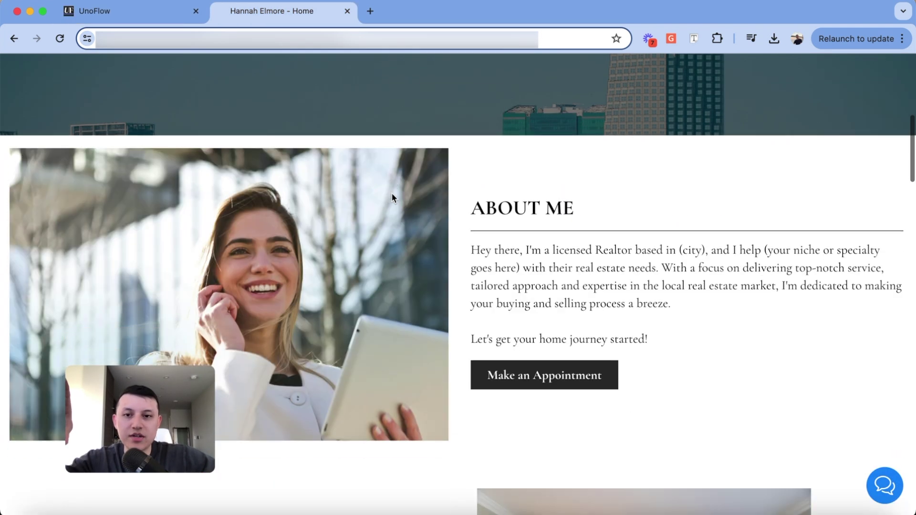
pyautogui.scroll(-1, 392, 195)
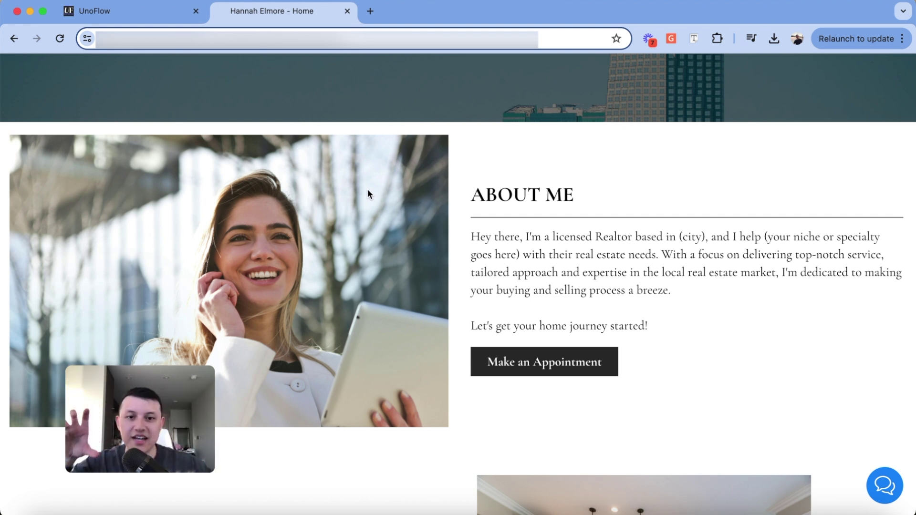
pyautogui.click(143, 12)
pyautogui.scroll(-5, 422, 201)
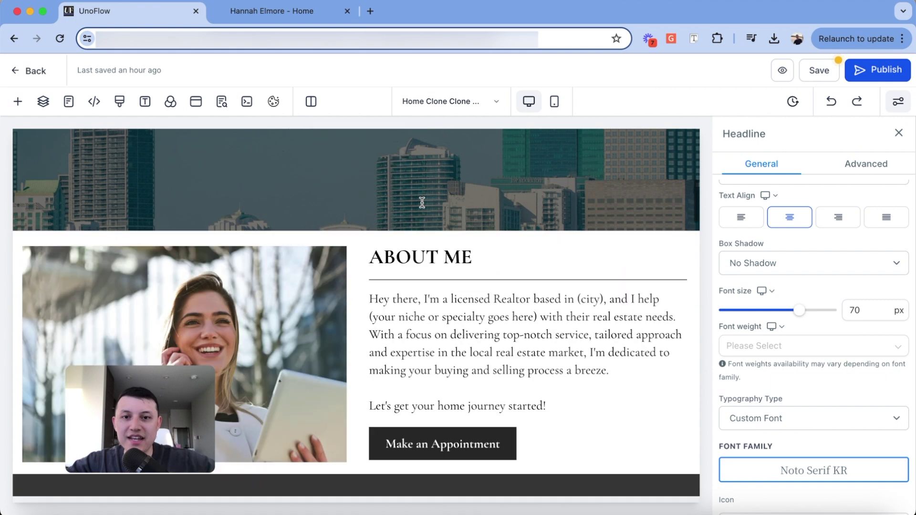
# Add a new section containing a two-column row between the hero and the About Me section
pyautogui.scroll(-2, 420, 206)
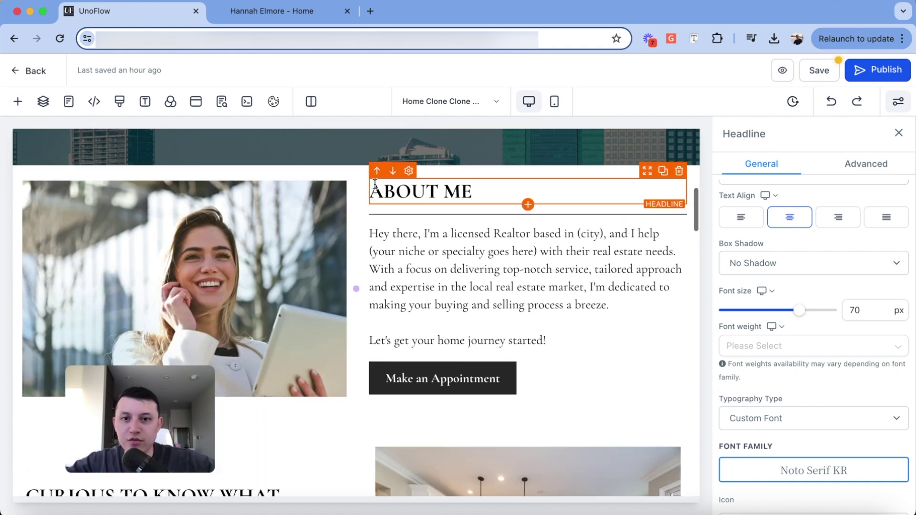
pyautogui.click(17, 102)
pyautogui.scroll(15, 187, 198)
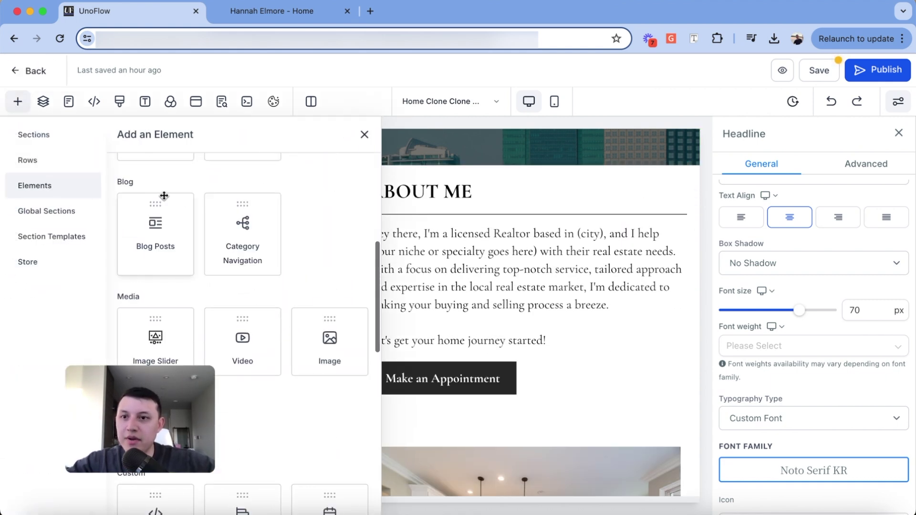
pyautogui.click(53, 136)
pyautogui.moveTo(173, 202); pyautogui.dragTo(341, 215)
pyautogui.click(340, 213)
pyautogui.click(317, 227)
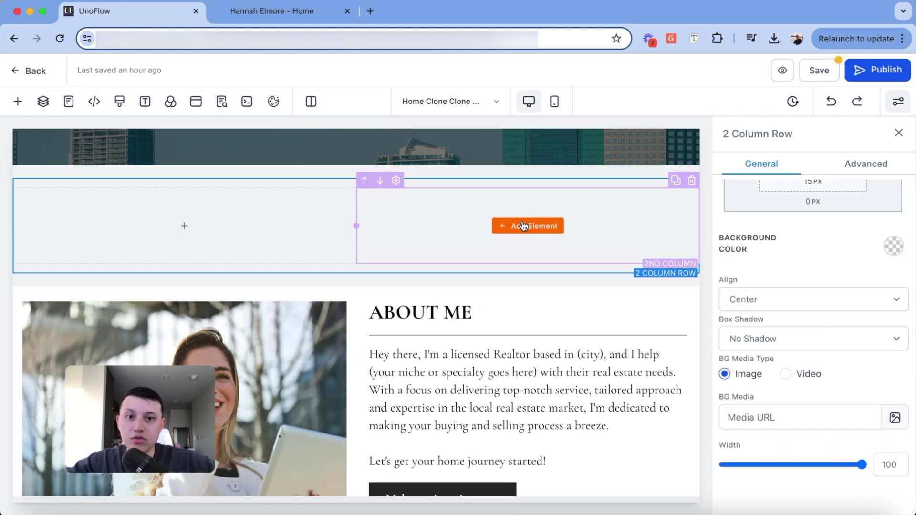
# Add an Image element to the first column of the new two-column row
pyautogui.click(202, 226)
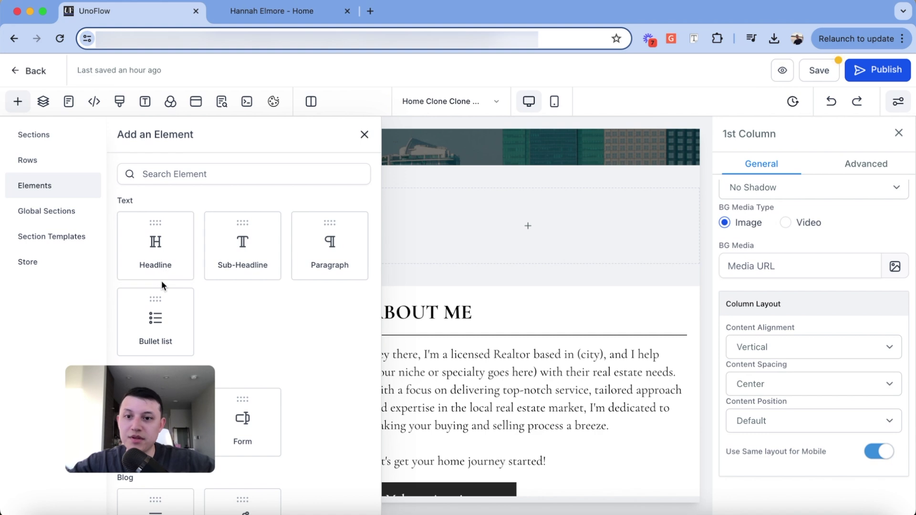
pyautogui.scroll(-5, 166, 285)
pyautogui.scroll(-3, 167, 283)
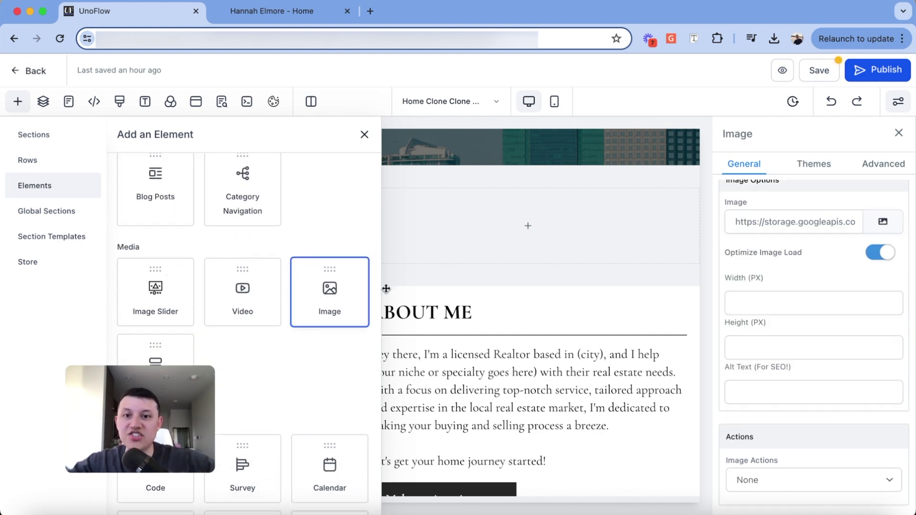
pyautogui.click(311, 292)
pyautogui.scroll(-3, 267, 348)
pyautogui.scroll(1, 229, 310)
pyautogui.scroll(1, 231, 234)
# Add a Headline element to the second column of the new row and a Sub-Headline element beneath it
pyautogui.click(496, 250)
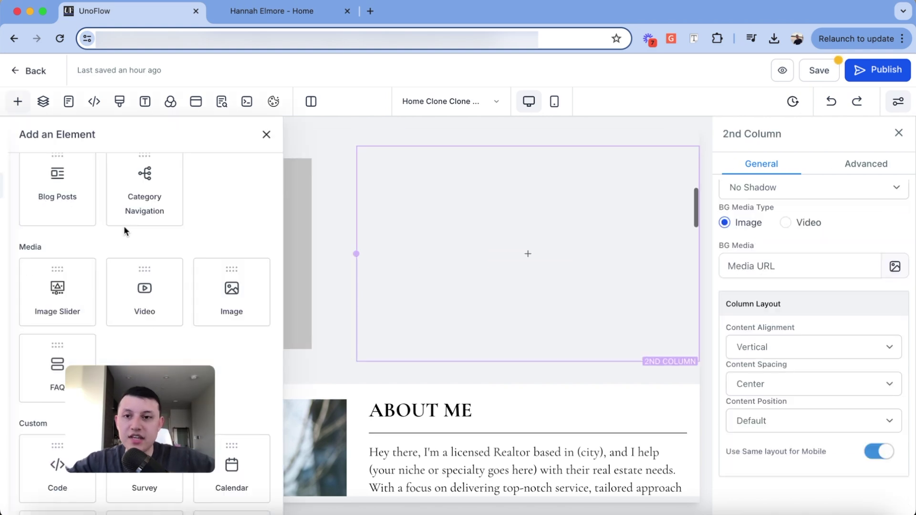
pyautogui.scroll(-5, 224, 277)
pyautogui.scroll(10, 225, 274)
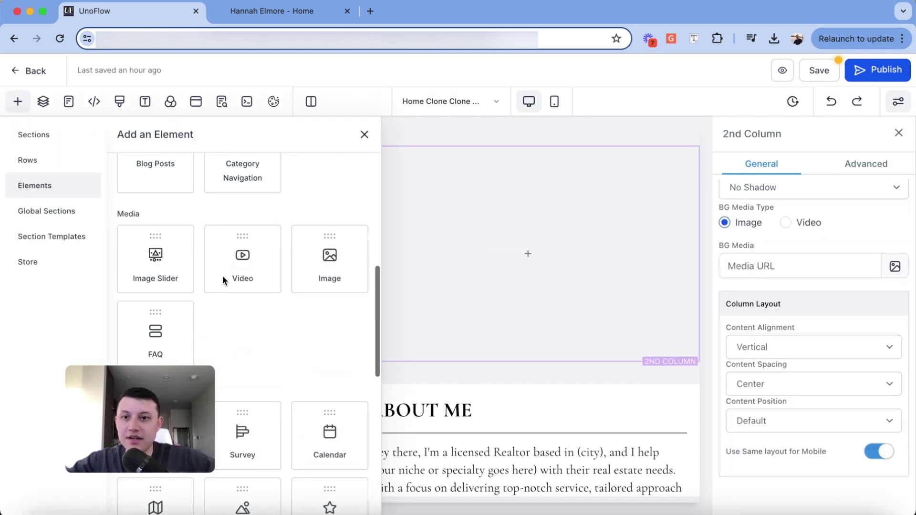
pyautogui.moveTo(278, 267); pyautogui.dragTo(528, 266)
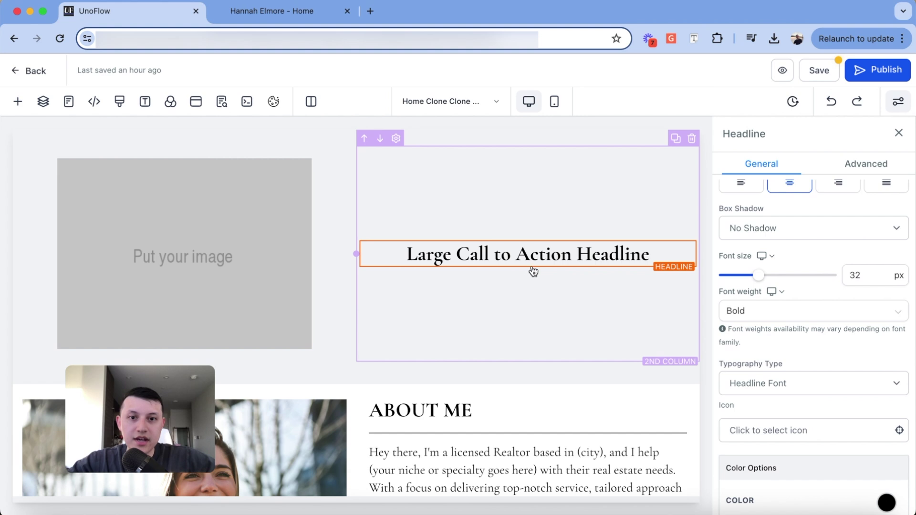
pyautogui.click(528, 267)
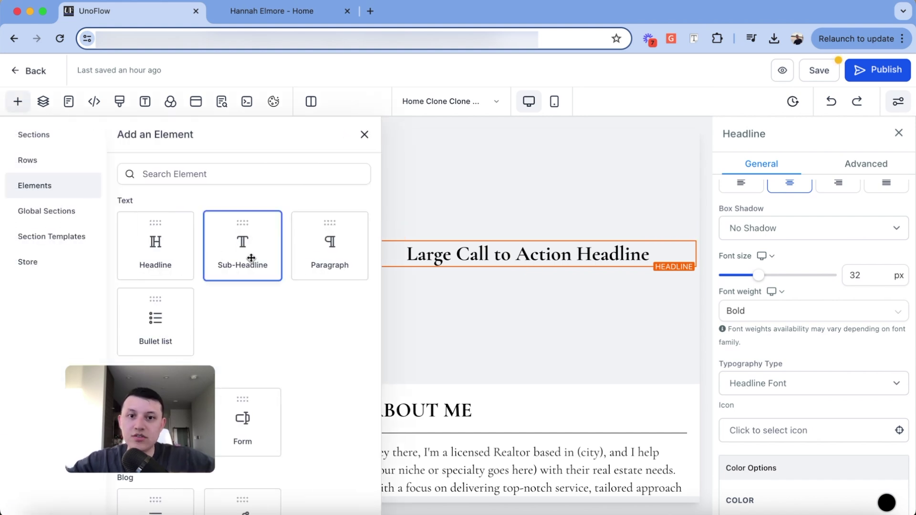
pyautogui.click(227, 253)
# Replace the new sub-headline and headline texts with the paragraph and the "ABOUT ME" title copied from the existing section
pyautogui.click(569, 473)
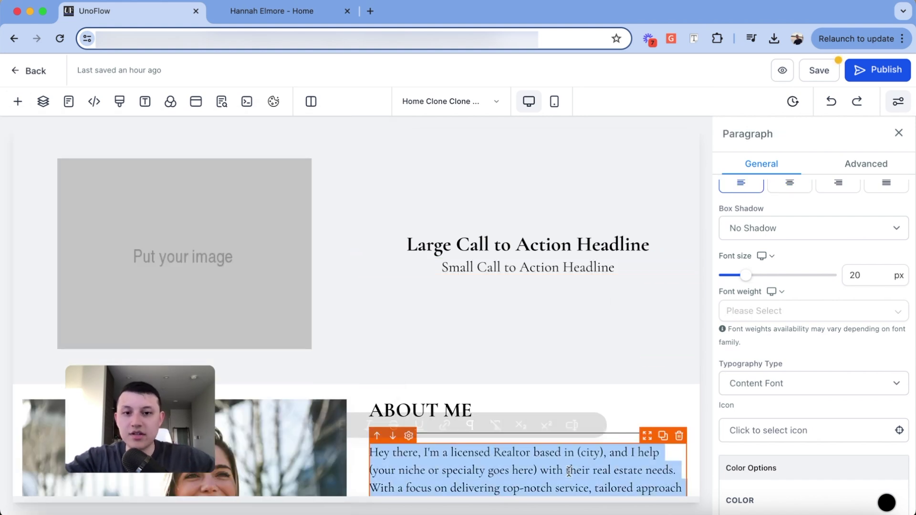
pyautogui.click(528, 260)
pyautogui.tripleClick(529, 266)
pyautogui.write("Hey there, I'm a licensed Realtor based in (city), and I help (your niche or specialty goes here) with their real estate needs. With a focus on delivering top-notch service, tailored approach and expertise in the local real estate market, I'm dedicated to making your buying and selling process a breeze.  Let's get your home journey started!")
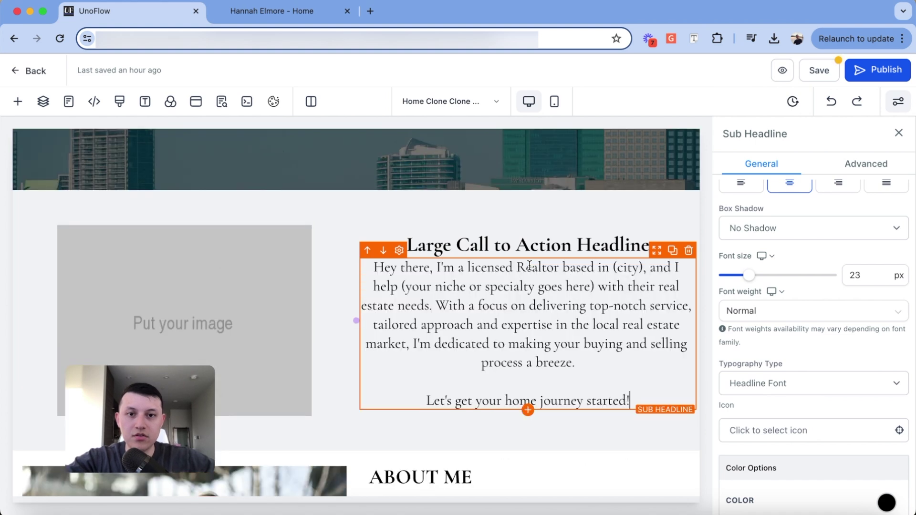
pyautogui.tripleClick(445, 477)
pyautogui.hotkey('ctrl', 'c')
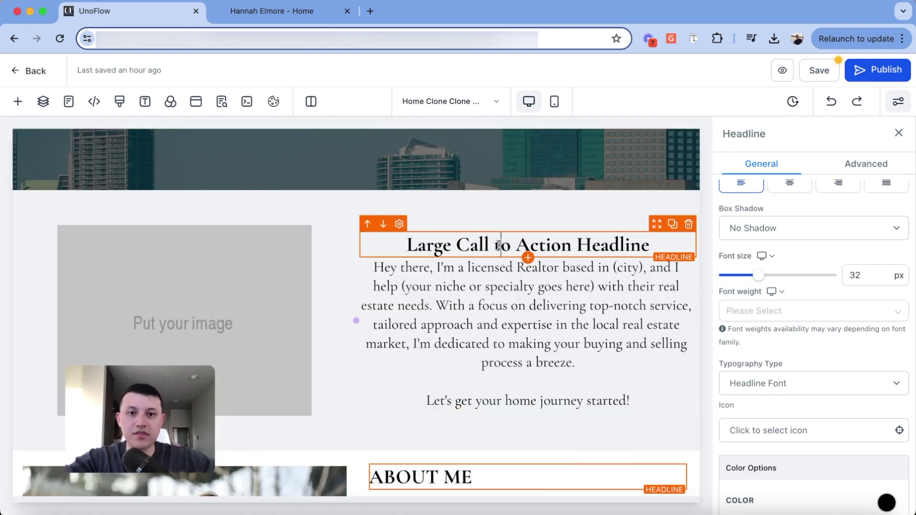
pyautogui.tripleClick(501, 245)
pyautogui.hotkey('ctrl', 'v')
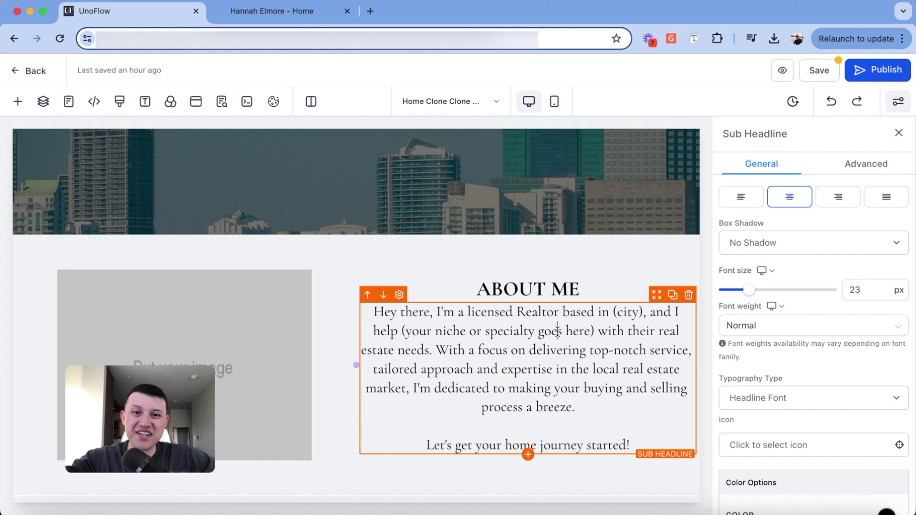
# Left-align the new "ABOUT ME" headline and its sub-headline, and compare the row with the original About Me section
pyautogui.scroll(-5, 558, 330)
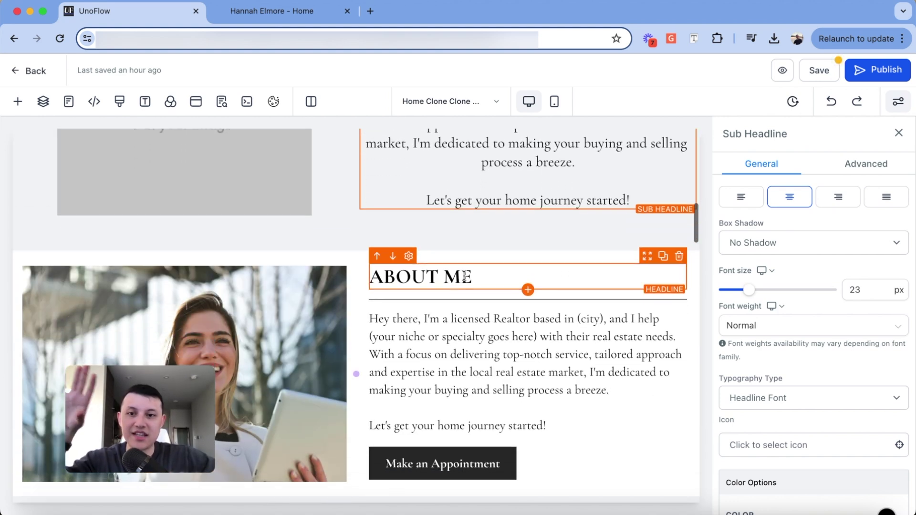
pyautogui.scroll(3, 465, 277)
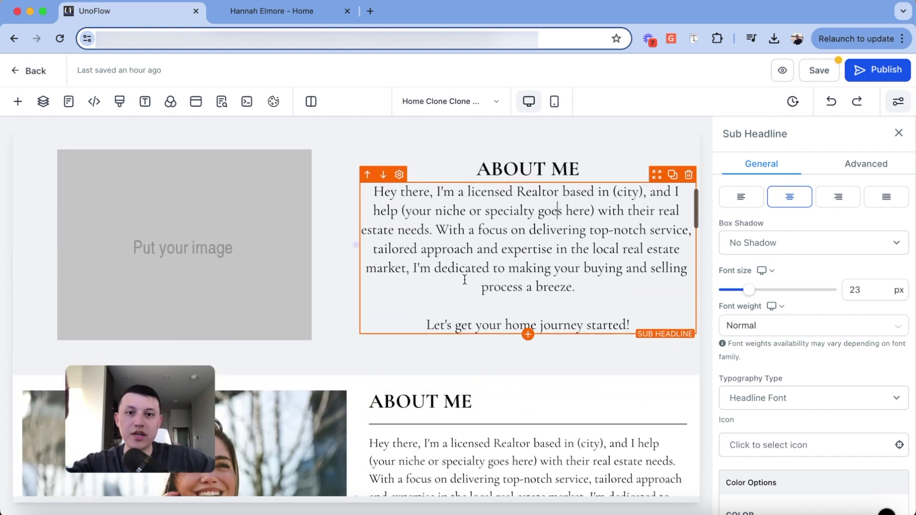
pyautogui.click(534, 197)
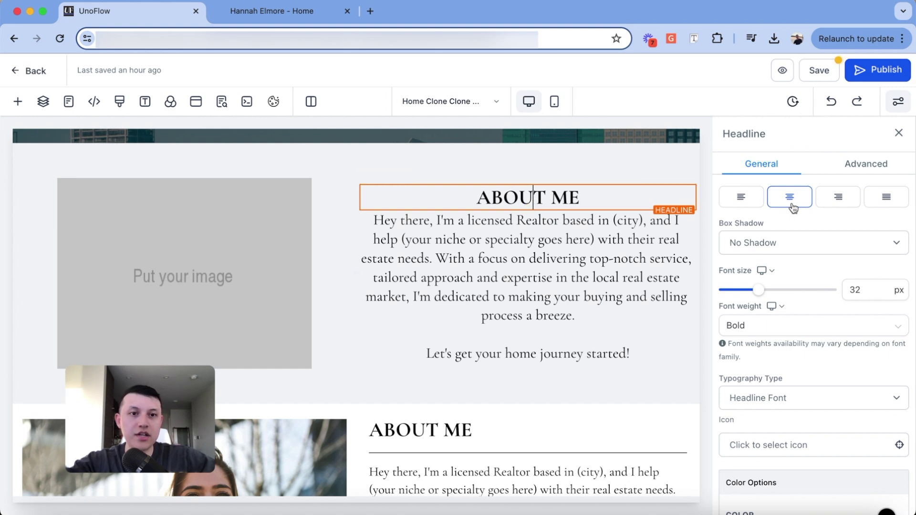
pyautogui.click(750, 200)
pyautogui.click(585, 258)
pyautogui.click(756, 199)
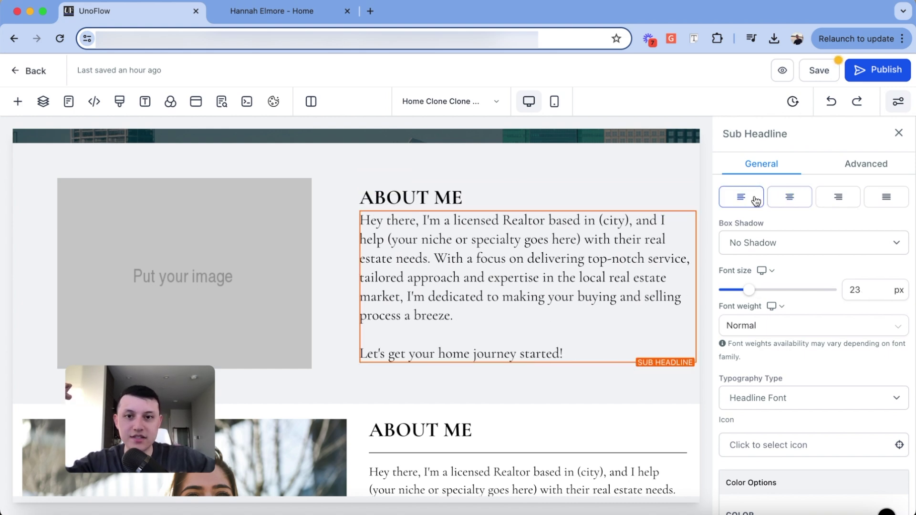
pyautogui.scroll(-3, 612, 287)
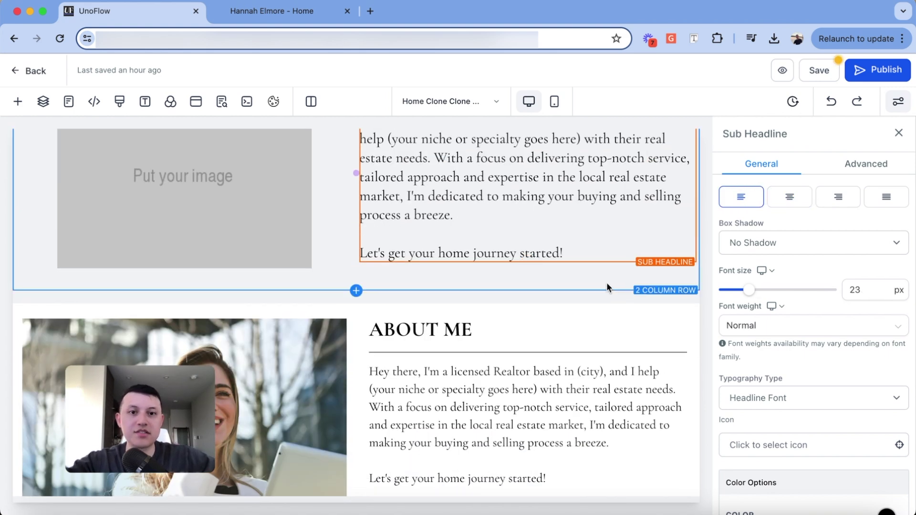
pyautogui.click(608, 288)
pyautogui.scroll(3, 589, 290)
# Examine the home valuation and Featured Listings sections in the site preview, and inspect the listing image rows in the page editor
pyautogui.hotkey('ctrl', 'Tab')
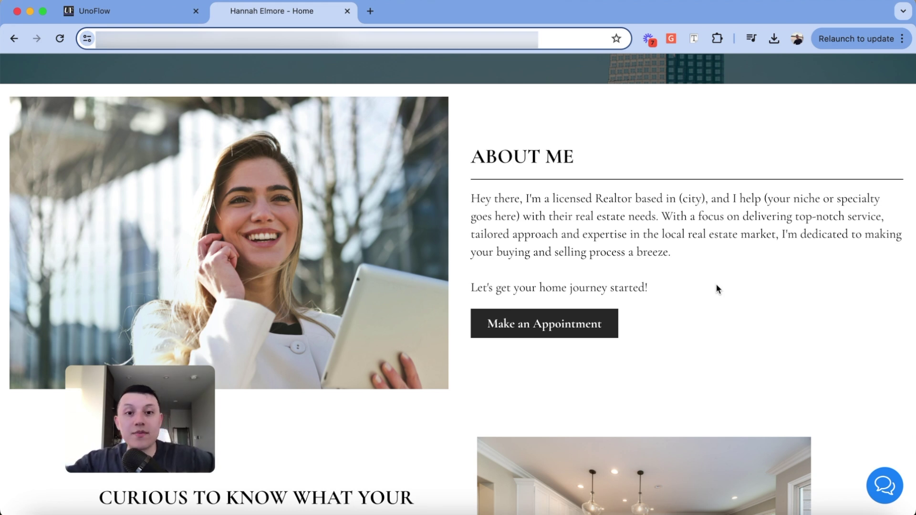
pyautogui.scroll(-6, 716, 286)
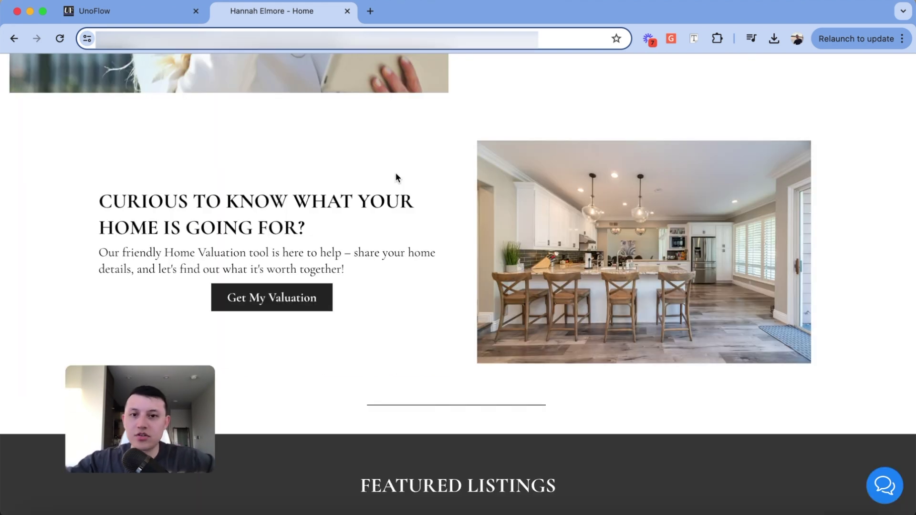
pyautogui.scroll(-8, 417, 276)
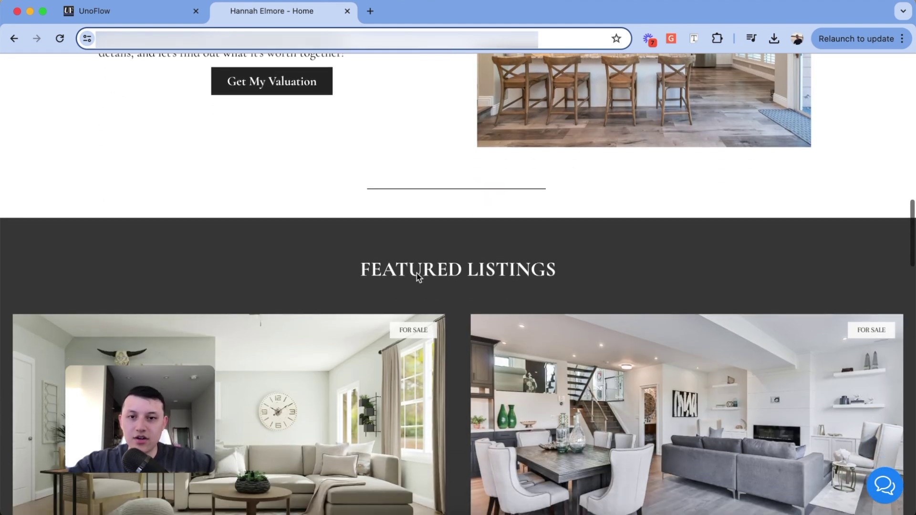
pyautogui.scroll(-2, 487, 291)
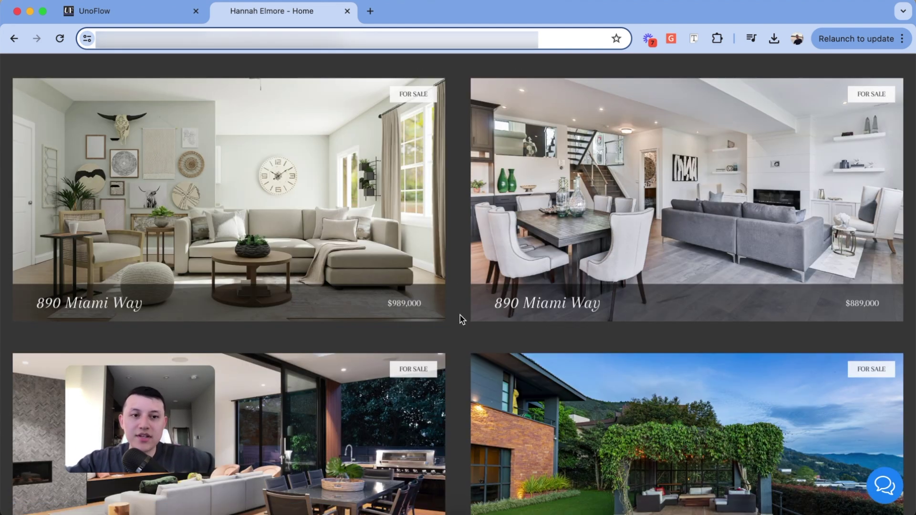
pyautogui.hotkey('ctrl', 'shift', 'Tab')
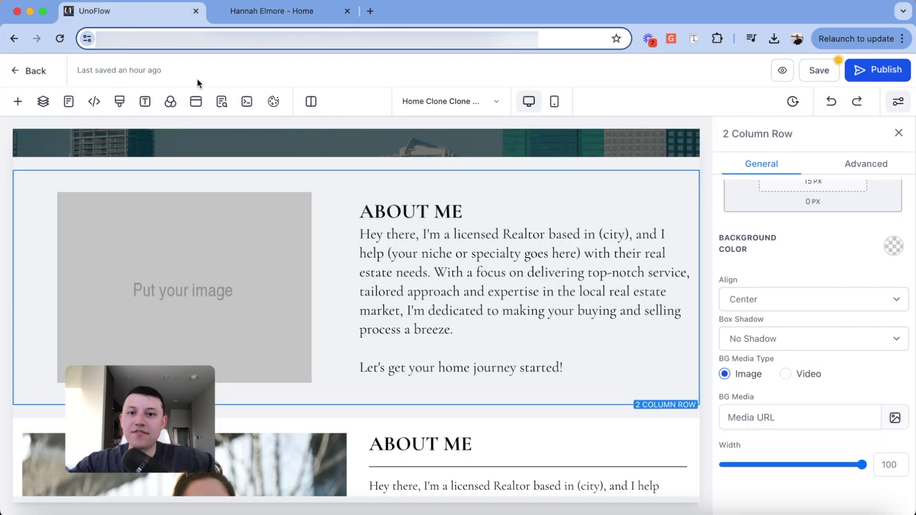
pyautogui.scroll(-15, 284, 236)
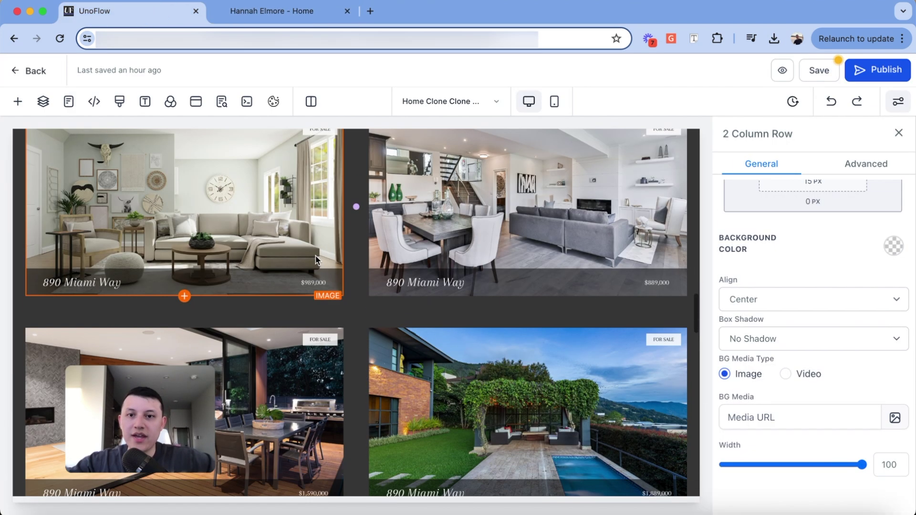
pyautogui.click(463, 208)
pyautogui.scroll(-2, 275, 300)
pyautogui.click(277, 296)
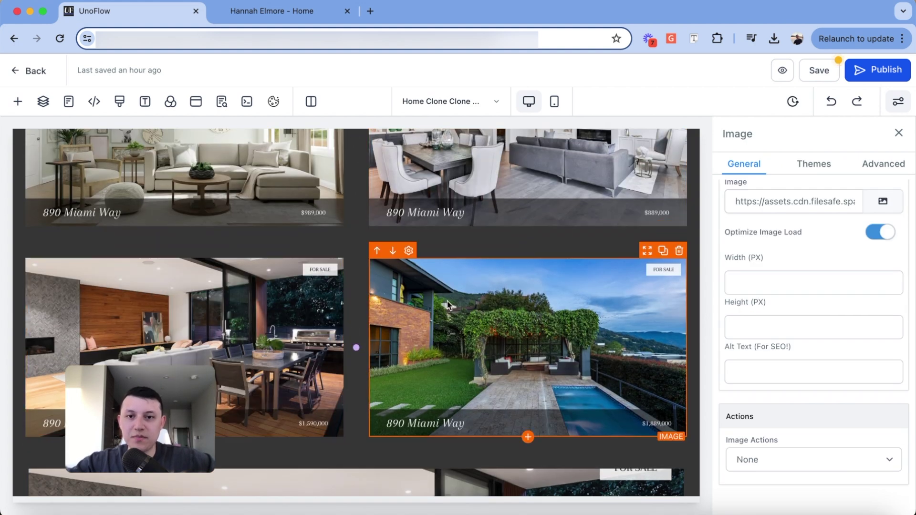
pyautogui.scroll(4, 294, 298)
pyautogui.scroll(2, 367, 231)
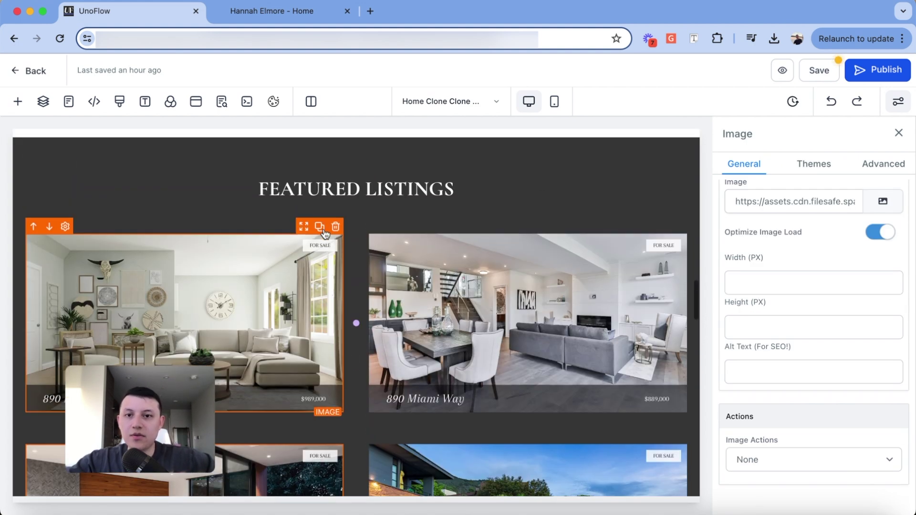
pyautogui.click(269, 222)
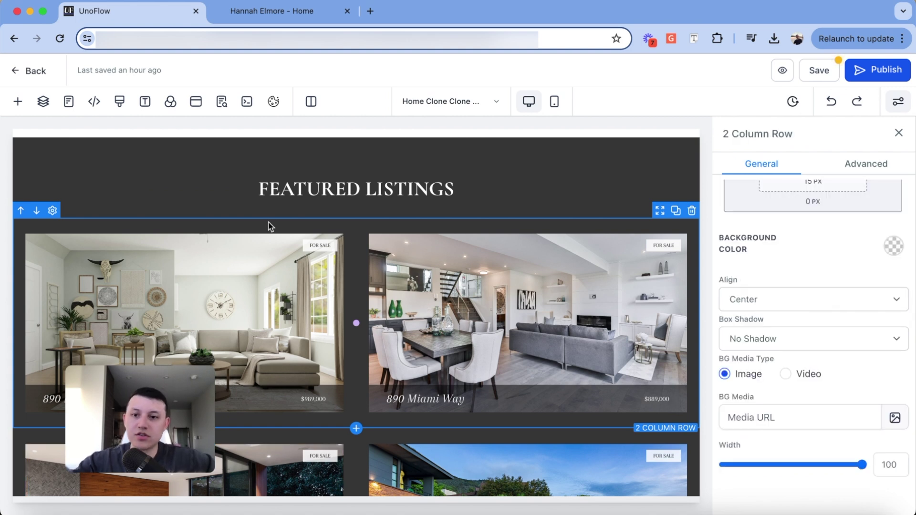
# Delete the sub-headline and the "ABOUT ME" headline from the second column of the new row
pyautogui.scroll(-10, 268, 222)
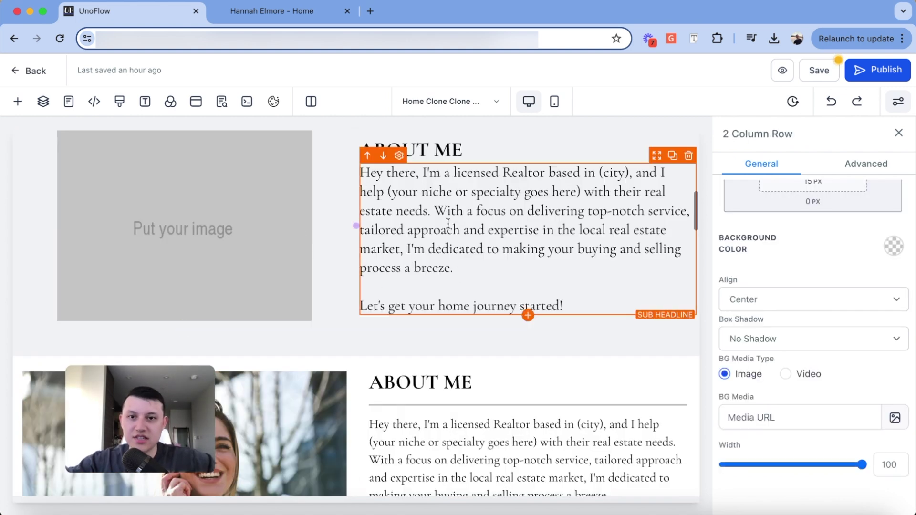
pyautogui.scroll(-1, 368, 253)
pyautogui.click(547, 178)
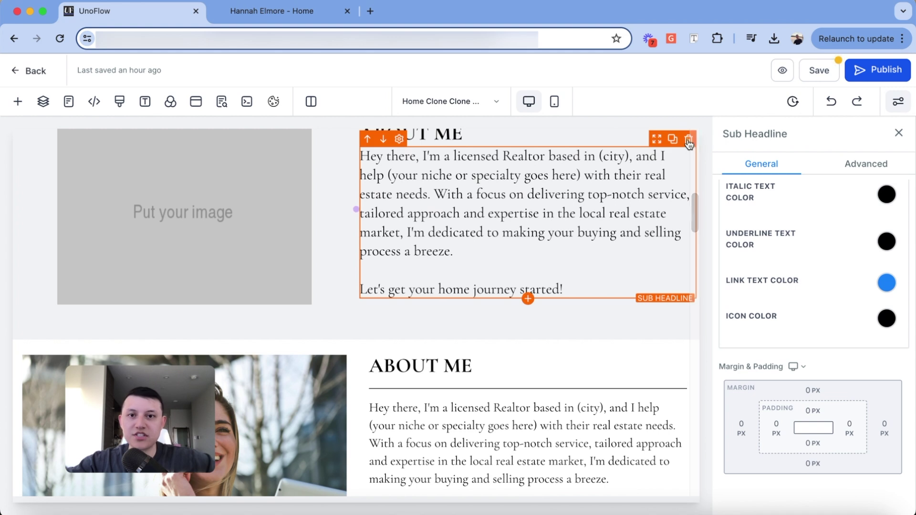
pyautogui.press('Delete')
pyautogui.scroll(1, 548, 177)
pyautogui.click(658, 209)
pyautogui.click(591, 266)
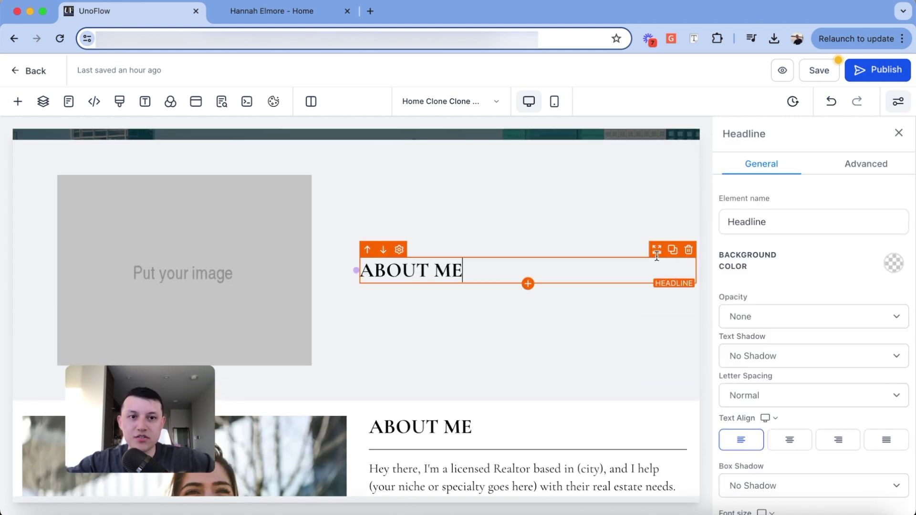
pyautogui.click(689, 251)
# Duplicate the first column with its image placeholder and delete the row's empty last column
pyautogui.click(295, 229)
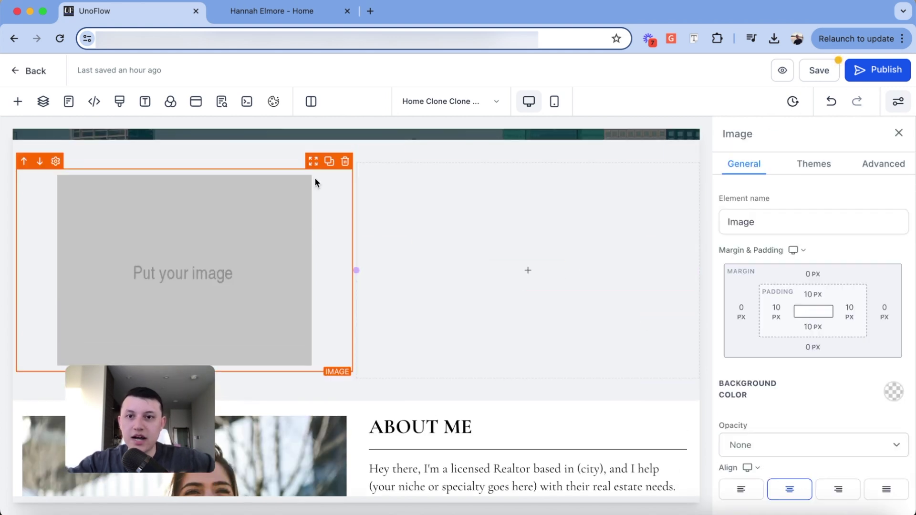
pyautogui.click(293, 165)
pyautogui.click(334, 154)
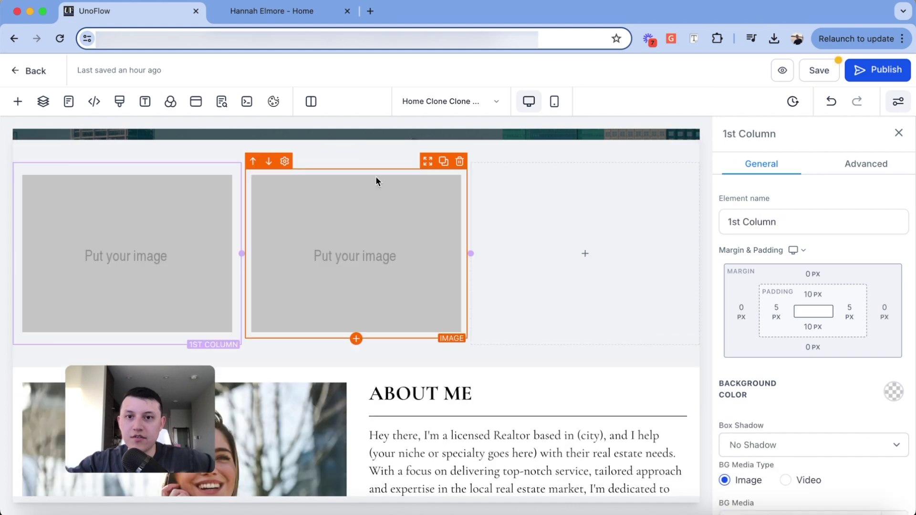
pyautogui.click(682, 167)
pyautogui.click(692, 154)
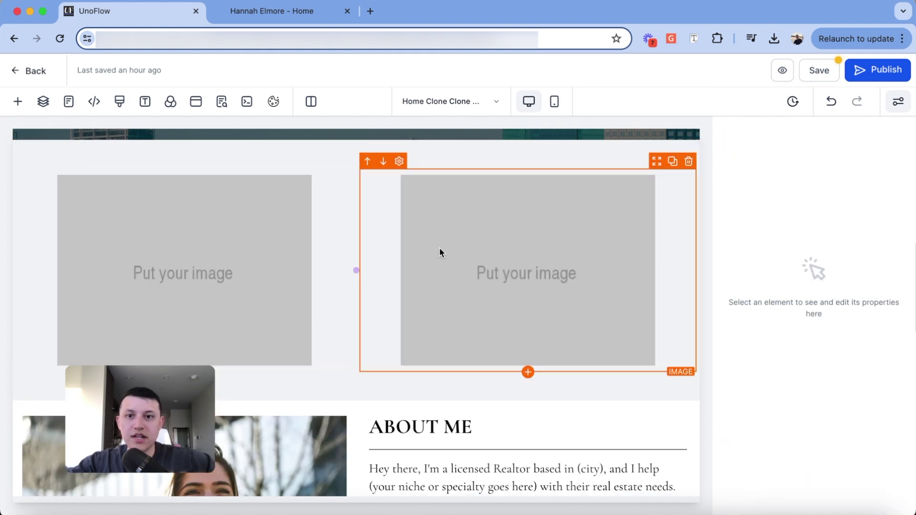
# Replace the second column's image placeholder with the avi-werde skyline picture and the first column's placeholder with pexels-olly-789822.jpg
pyautogui.click(519, 227)
pyautogui.scroll(-4, 866, 448)
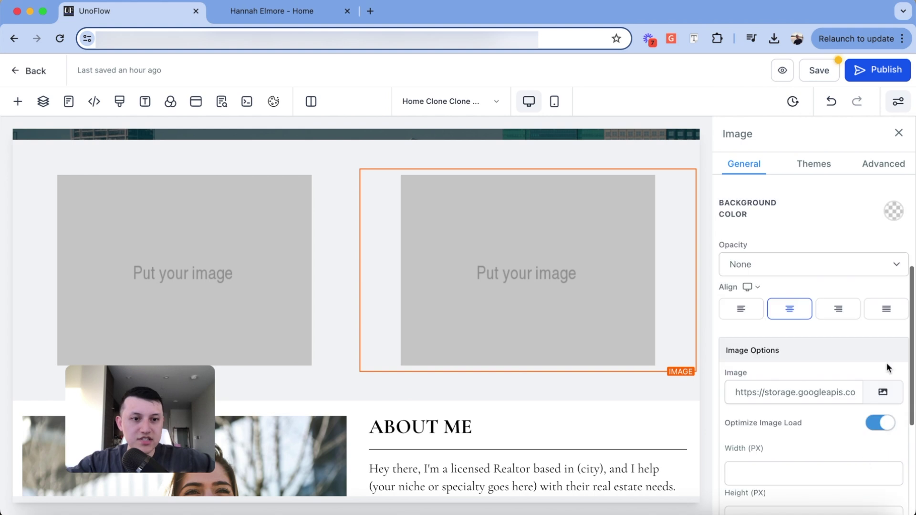
pyautogui.click(882, 391)
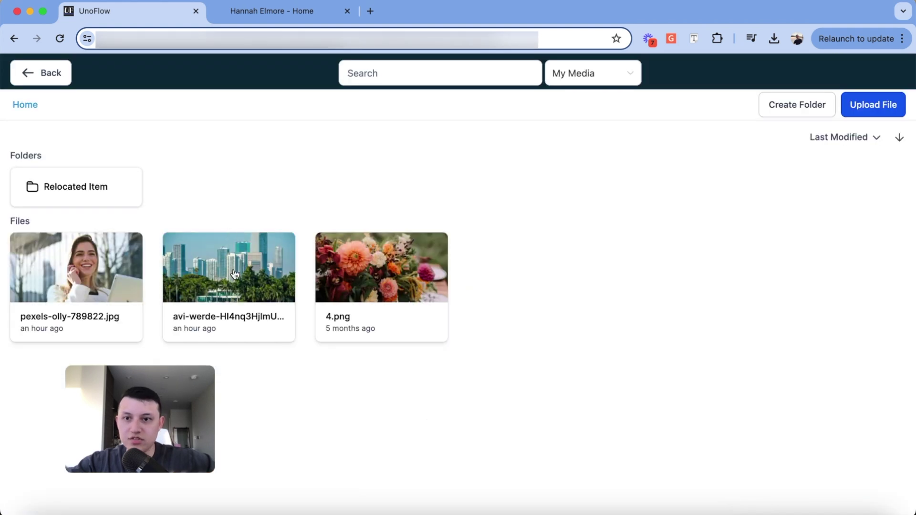
pyautogui.click(236, 276)
pyautogui.click(206, 286)
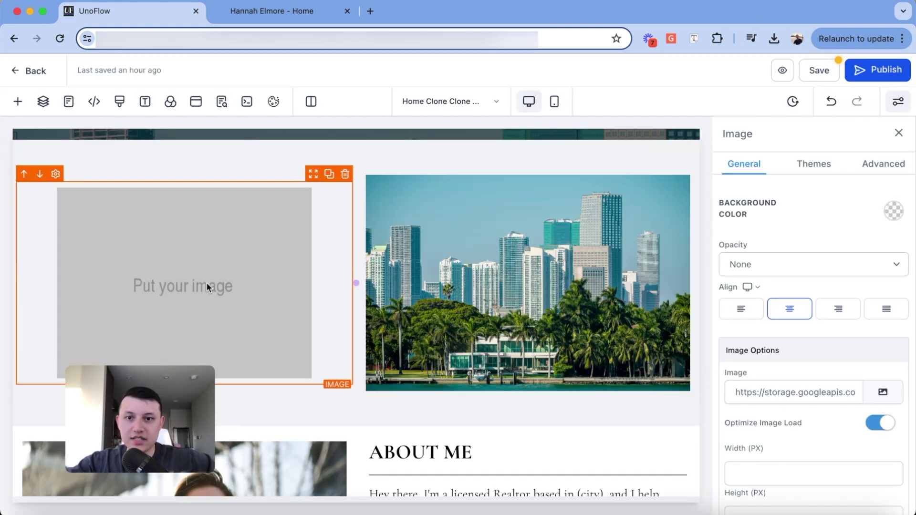
pyautogui.click(882, 392)
pyautogui.click(83, 273)
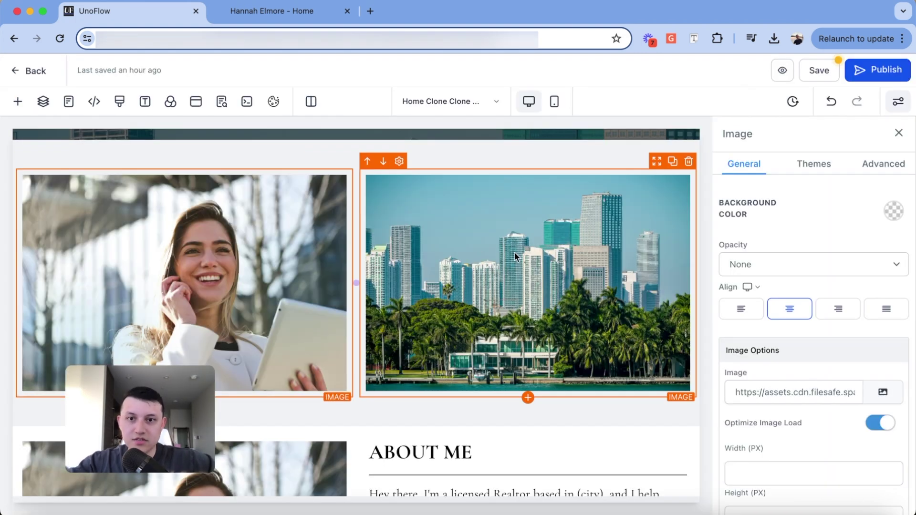
# Compare the new two-column image row with the Featured Listings image grid in the editor and in the site preview
pyautogui.click(554, 160)
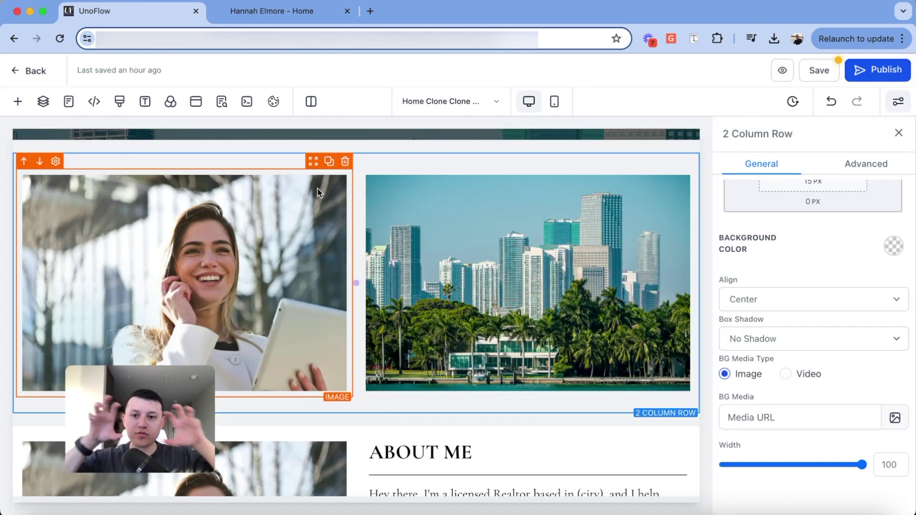
pyautogui.scroll(-15, 328, 216)
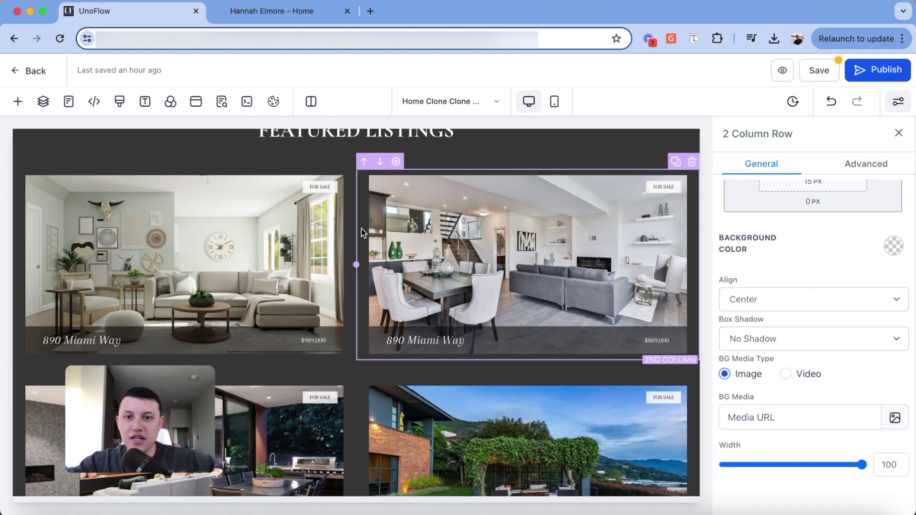
pyautogui.click(293, 16)
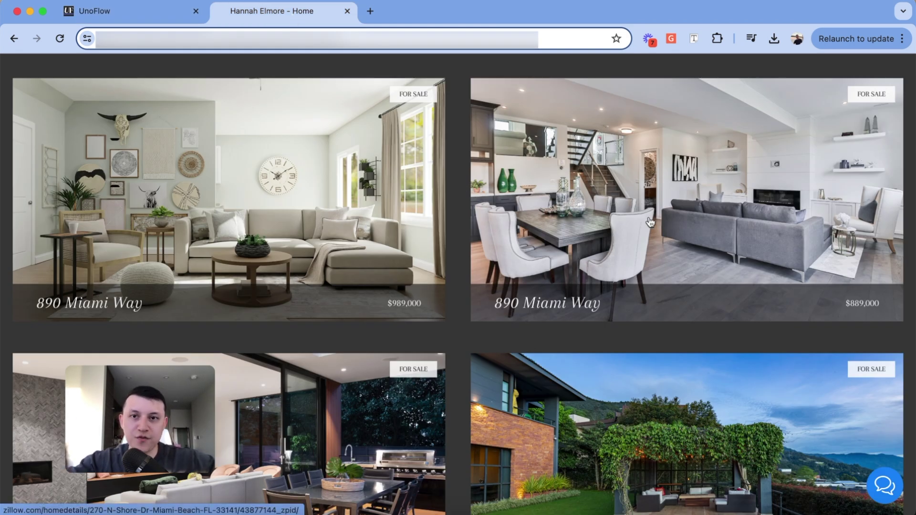
pyautogui.hotkey('ctrl', 'shift', 'Tab')
pyautogui.scroll(-2, 272, 213)
pyautogui.scroll(2, 283, 213)
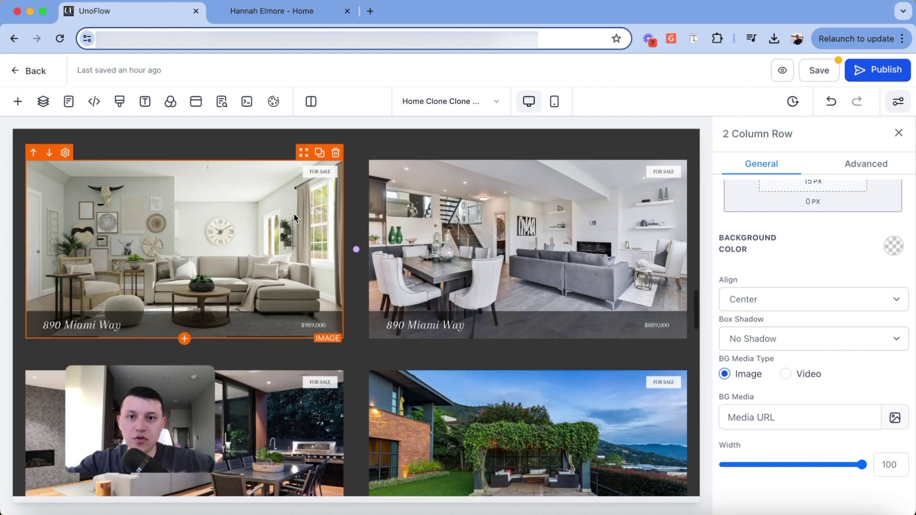
# Inspect the upper second-column listing image and the padding of both listing columns, and compare their spacing with the site preview
pyautogui.click(461, 212)
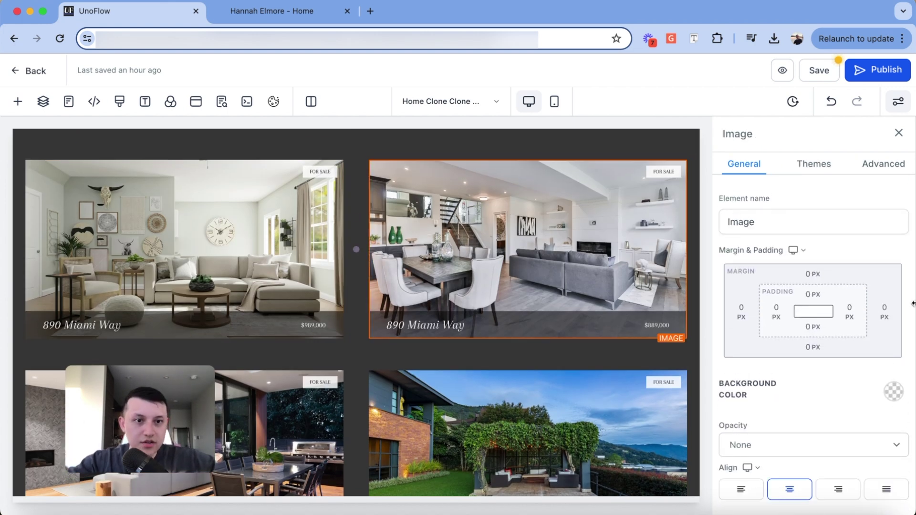
pyautogui.click(359, 207)
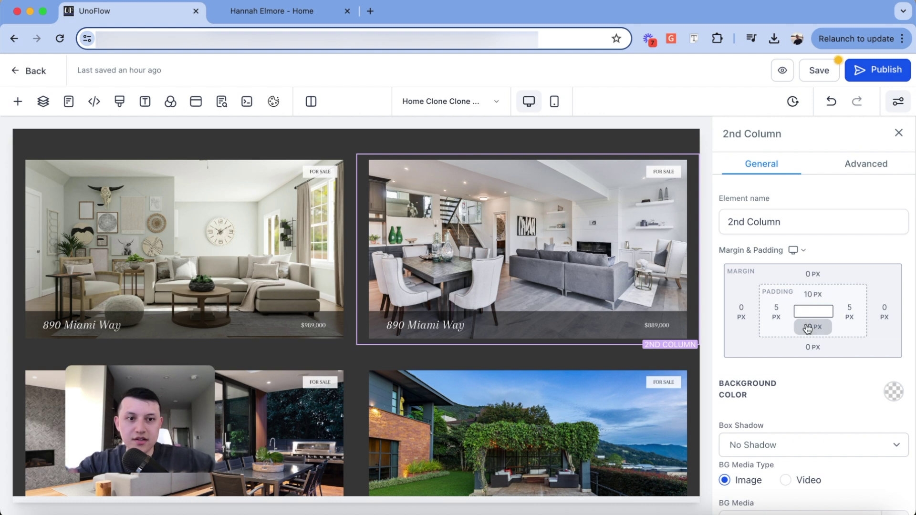
pyautogui.click(346, 231)
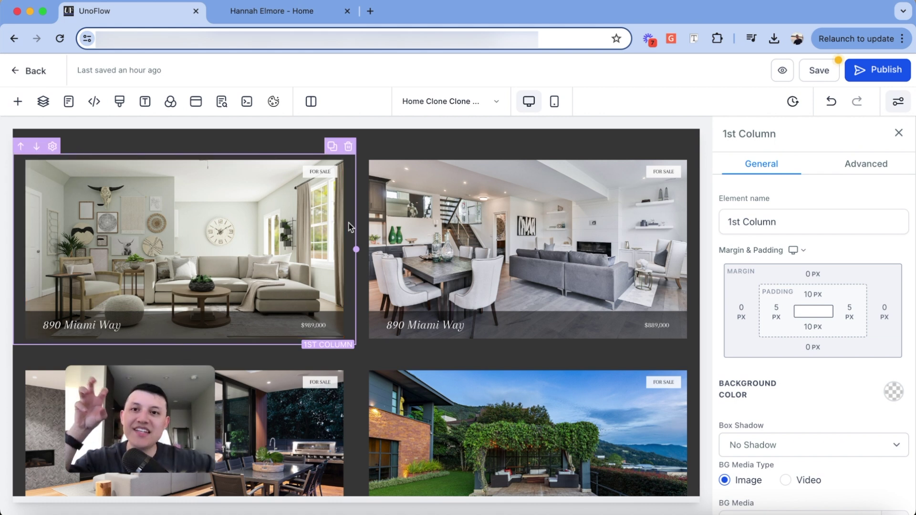
pyautogui.click(286, 14)
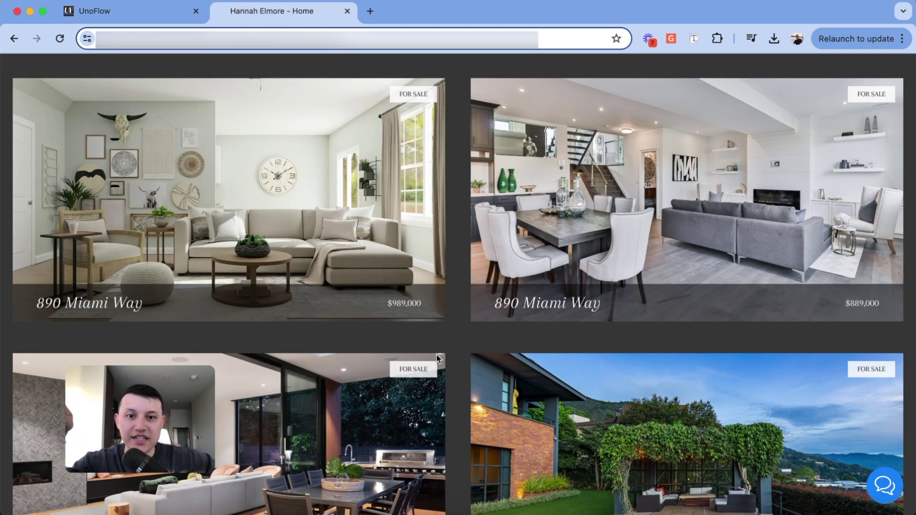
pyautogui.hotkey('ctrl', 'shift', 'Tab')
# Examine the image slider below the Featured Listings grid in the editor and page through its slides in the site preview
pyautogui.scroll(-10, 374, 163)
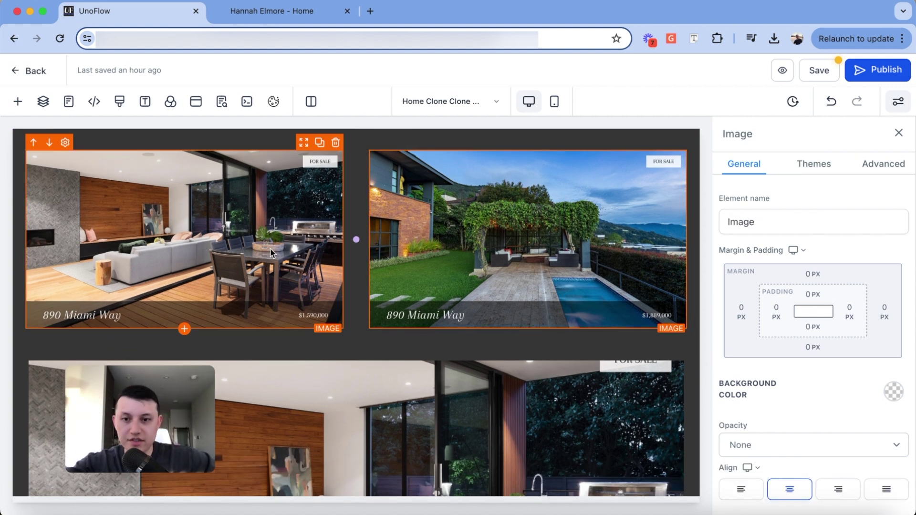
pyautogui.scroll(-3, 424, 256)
pyautogui.scroll(-2, 484, 192)
pyautogui.click(488, 217)
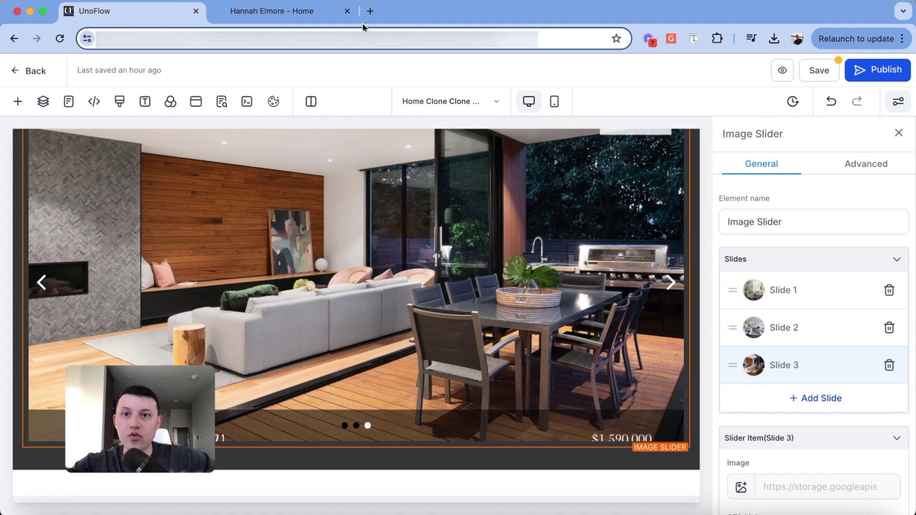
pyautogui.hotkey('ctrl', 'Tab')
pyautogui.scroll(-10, 495, 188)
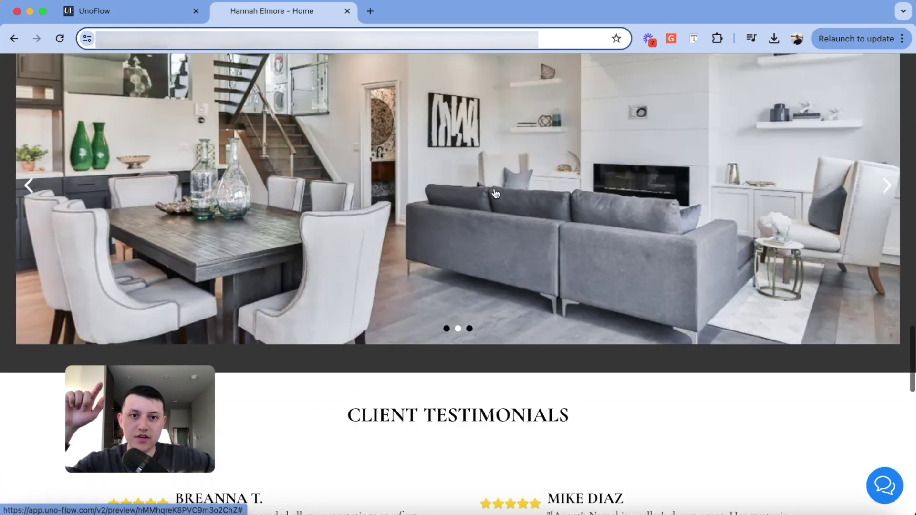
pyautogui.scroll(3, 496, 193)
pyautogui.click(888, 314)
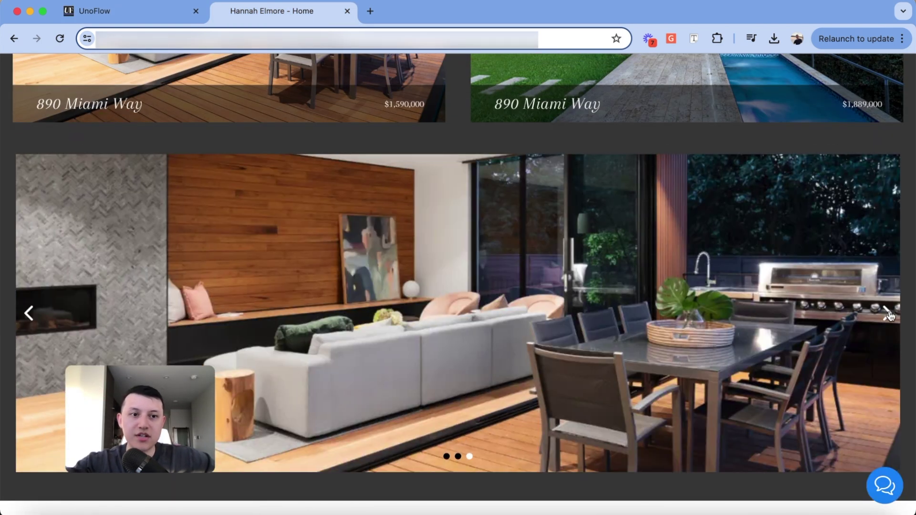
pyautogui.click(889, 313)
pyautogui.click(889, 314)
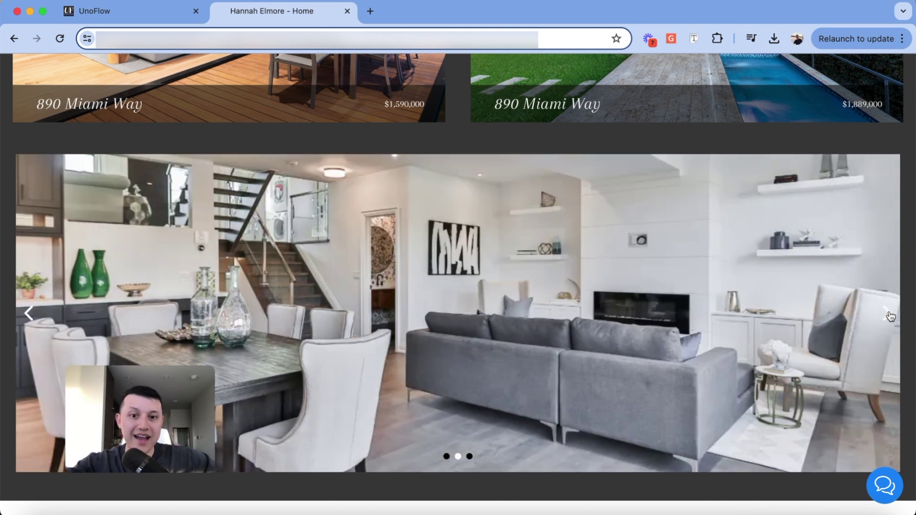
# Add a new Image Slider element directly below the existing slider in the Featured Listings section
pyautogui.hotkey('ctrl', 'shift', 'Tab')
pyautogui.scroll(1, 248, 154)
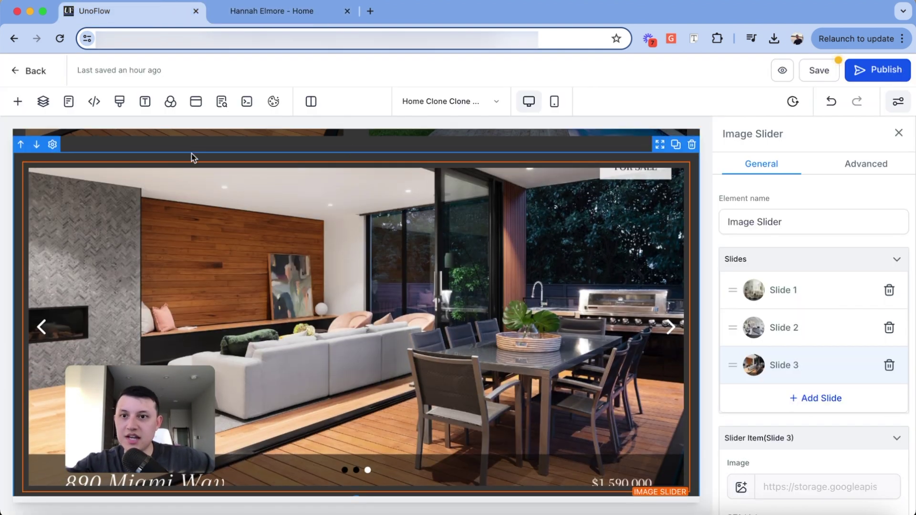
pyautogui.click(192, 153)
pyautogui.click(262, 182)
pyautogui.scroll(-2, 262, 182)
pyautogui.click(18, 101)
pyautogui.scroll(-10, 251, 261)
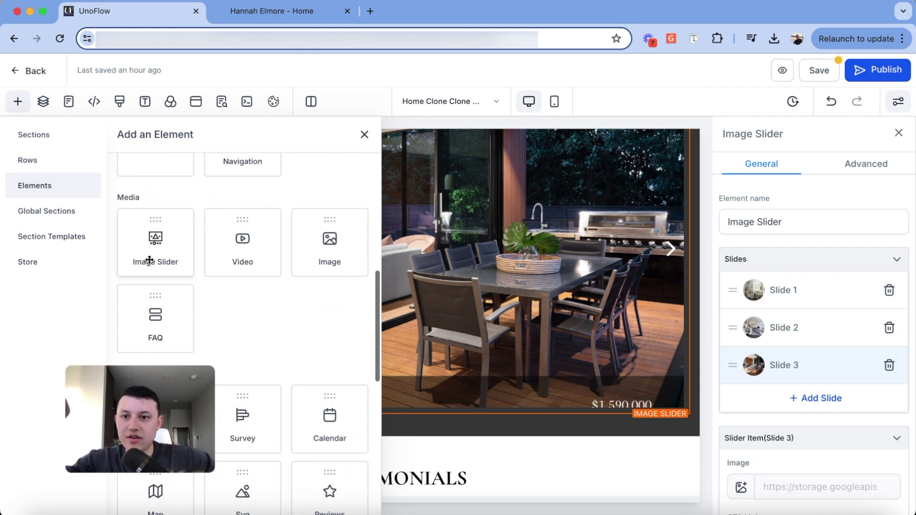
pyautogui.moveTo(150, 260); pyautogui.dragTo(503, 443)
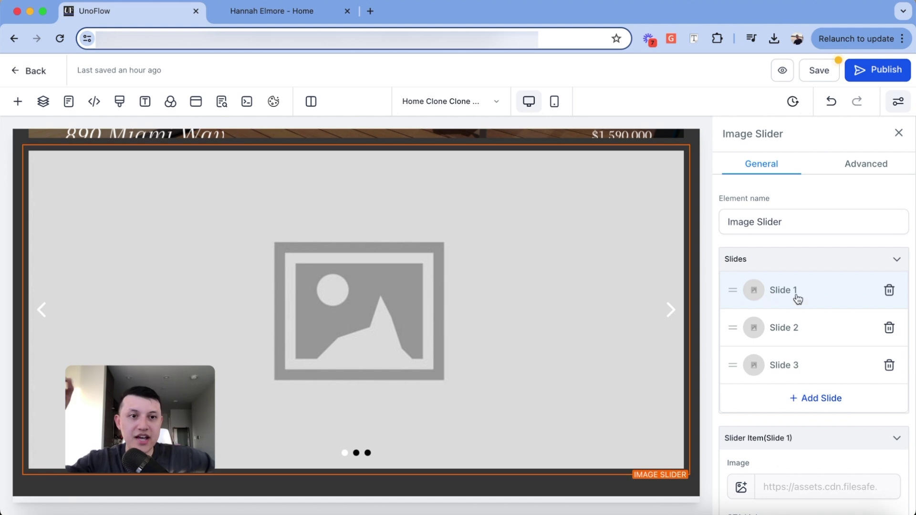
# Set the new slider's Slide 1 image to the avi-werde skyline and Slide 2 to the smiling woman photo, and show Slide 1
pyautogui.scroll(-5, 798, 334)
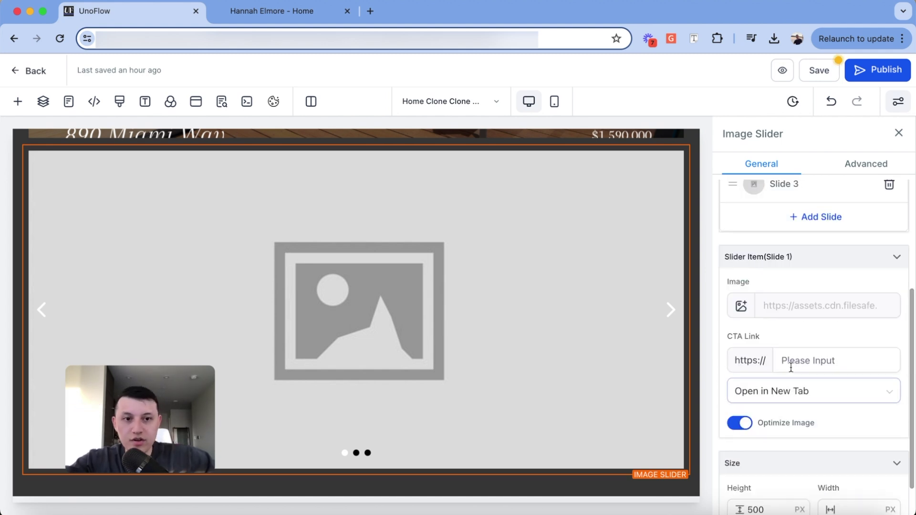
pyautogui.click(742, 306)
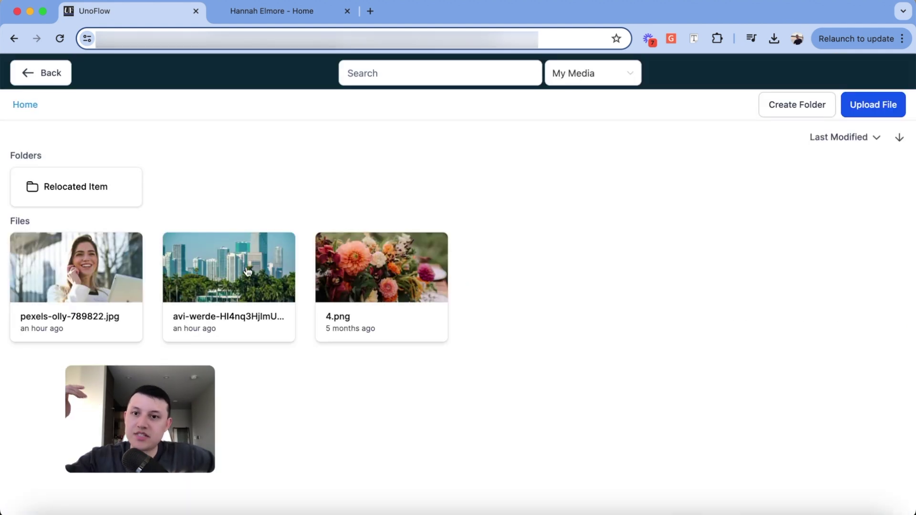
pyautogui.click(245, 260)
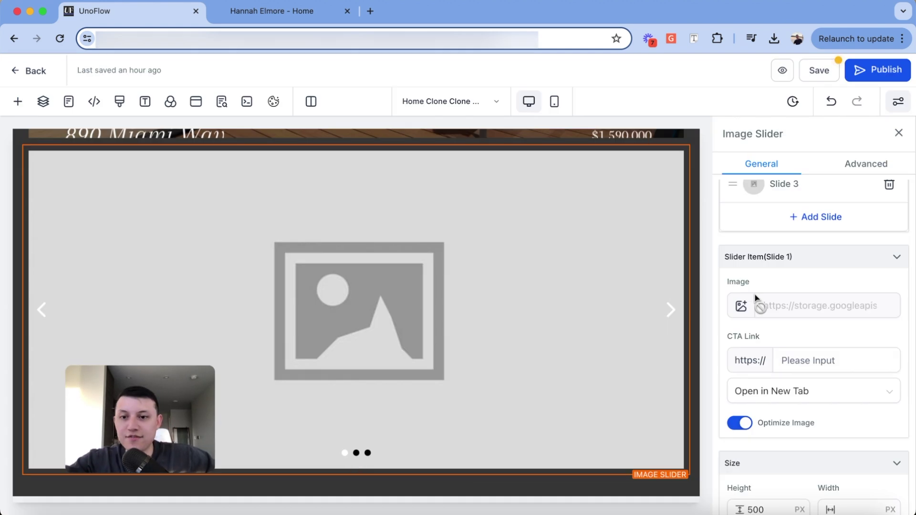
pyautogui.scroll(3, 882, 272)
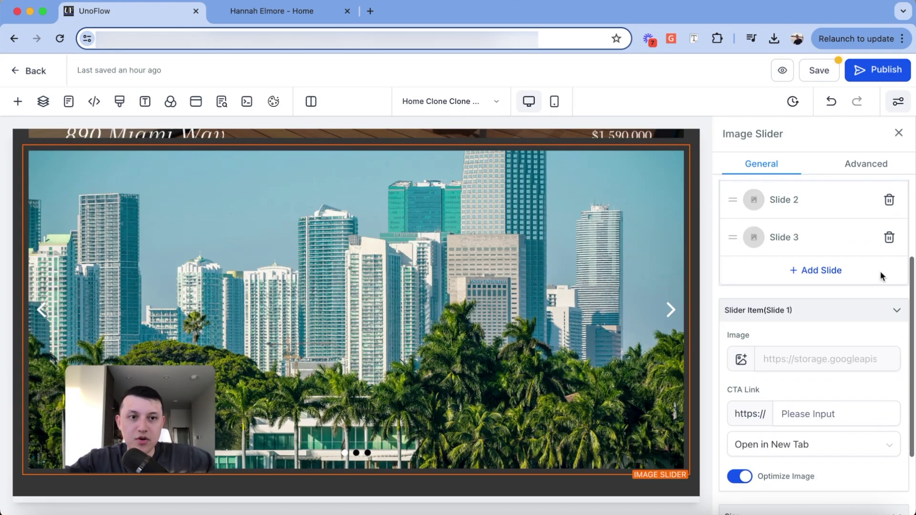
pyautogui.click(781, 296)
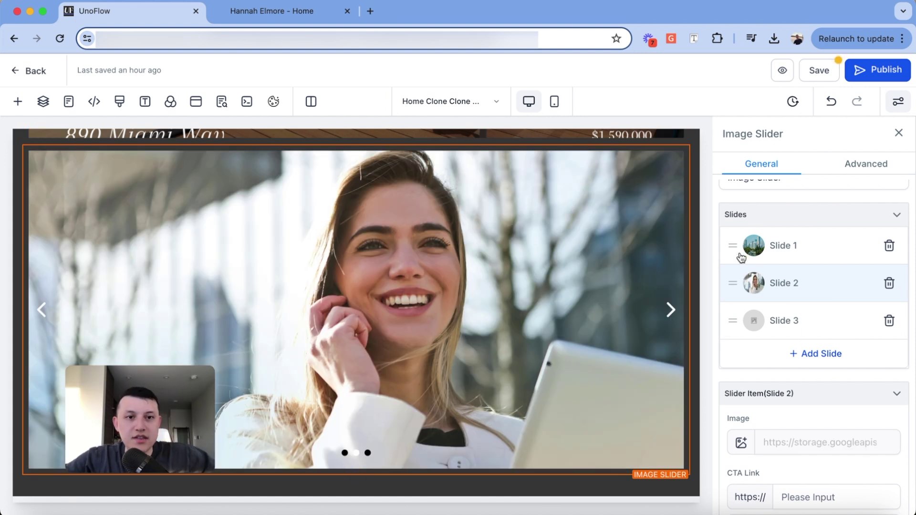
pyautogui.click(731, 257)
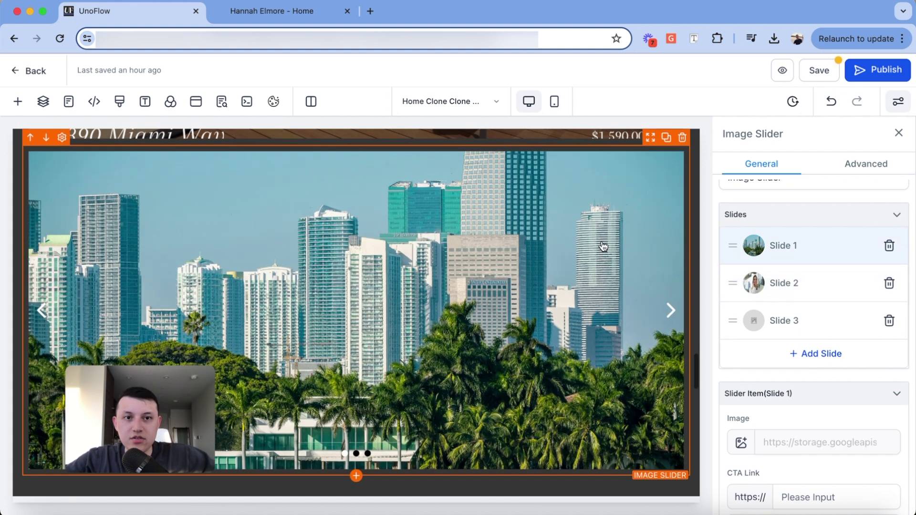
# Examine the Client Testimonials section in the site preview and inspect its Testimonials Preview section settings in the editor
pyautogui.hotkey('ctrl', 'Tab')
pyautogui.scroll(-5, 388, 215)
pyautogui.scroll(-8, 389, 220)
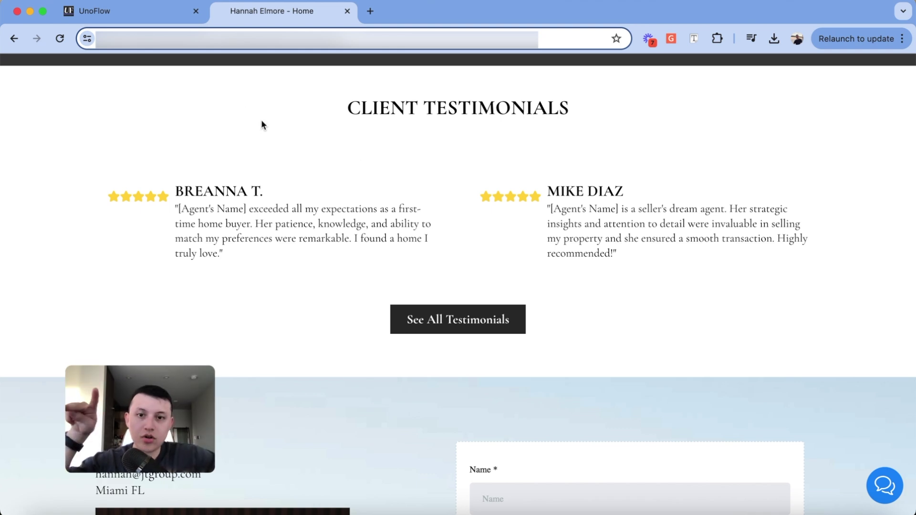
pyautogui.hotkey('ctrl', 'shift', 'Tab')
pyautogui.scroll(-4, 210, 172)
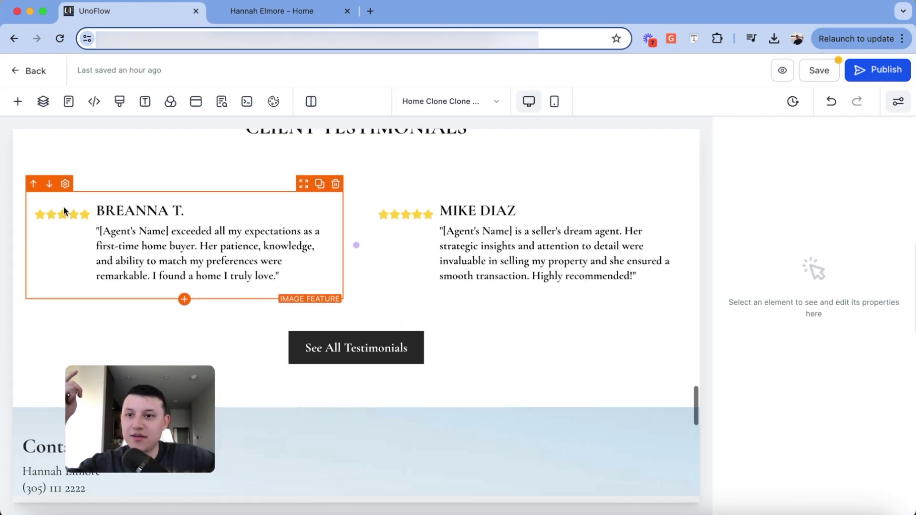
pyautogui.click(61, 215)
pyautogui.click(368, 170)
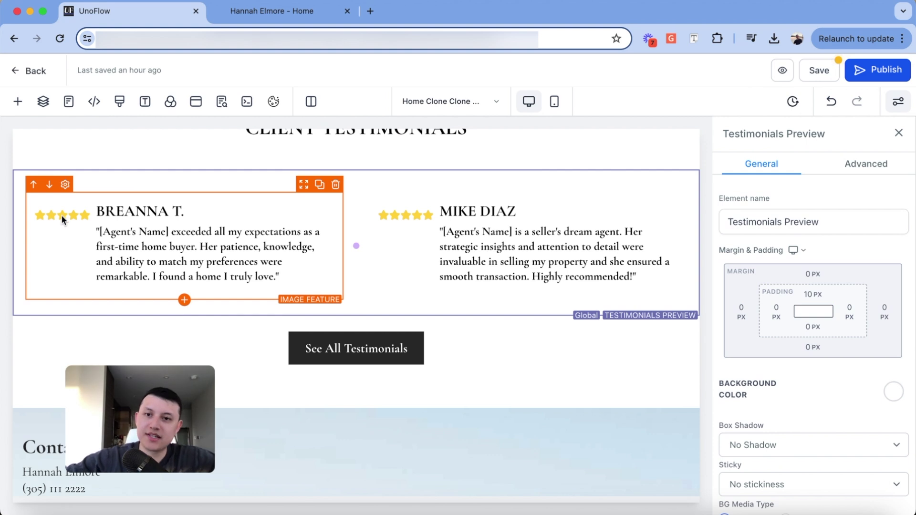
# Add an Image Feature element below the CLIENT TESTIMONIALS headline and delete it again
pyautogui.scroll(1, 309, 288)
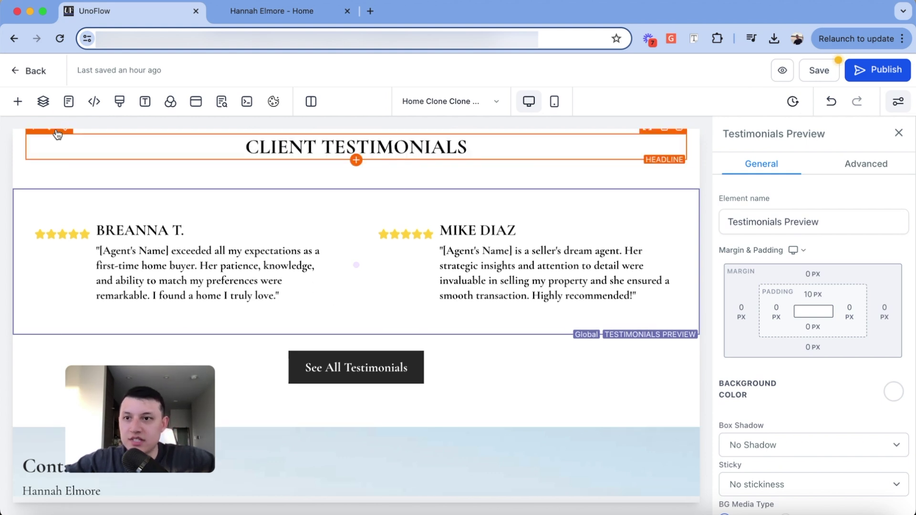
pyautogui.click(17, 101)
pyautogui.scroll(-2, 182, 251)
pyautogui.scroll(-7, 182, 251)
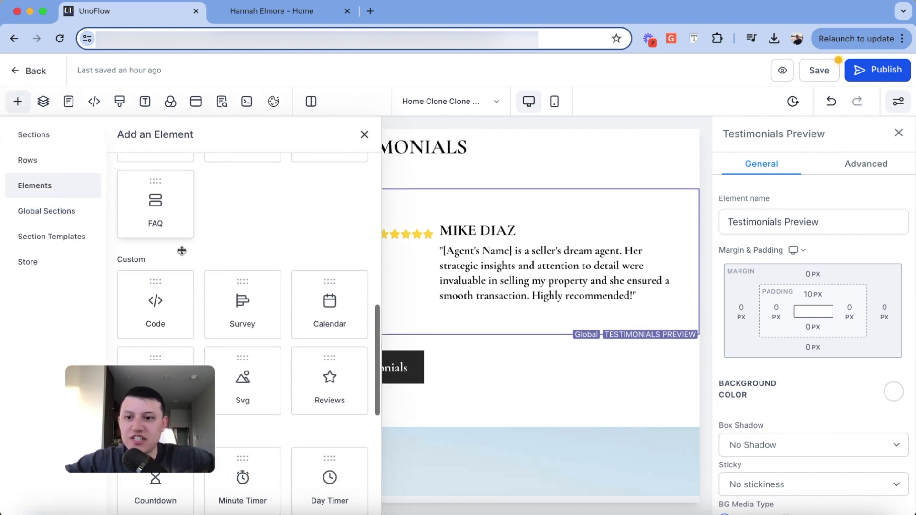
pyautogui.scroll(-3, 184, 250)
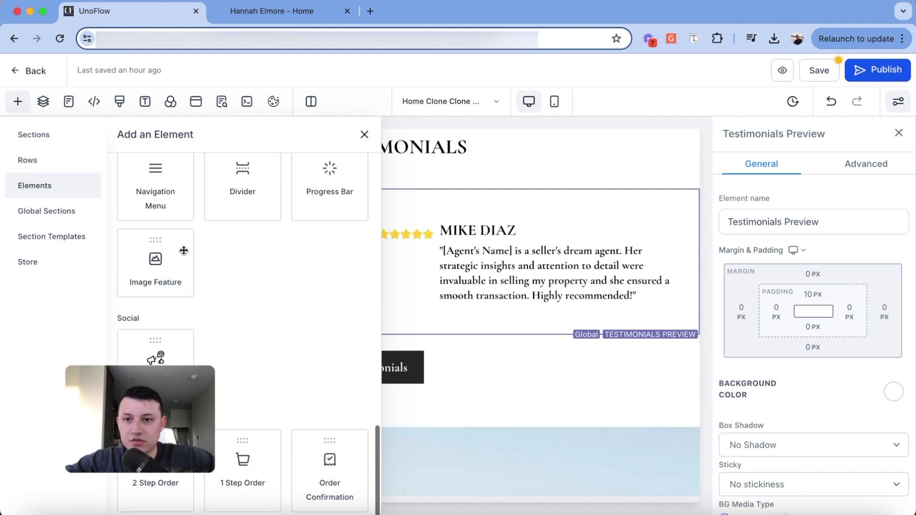
pyautogui.moveTo(151, 266); pyautogui.dragTo(355, 199)
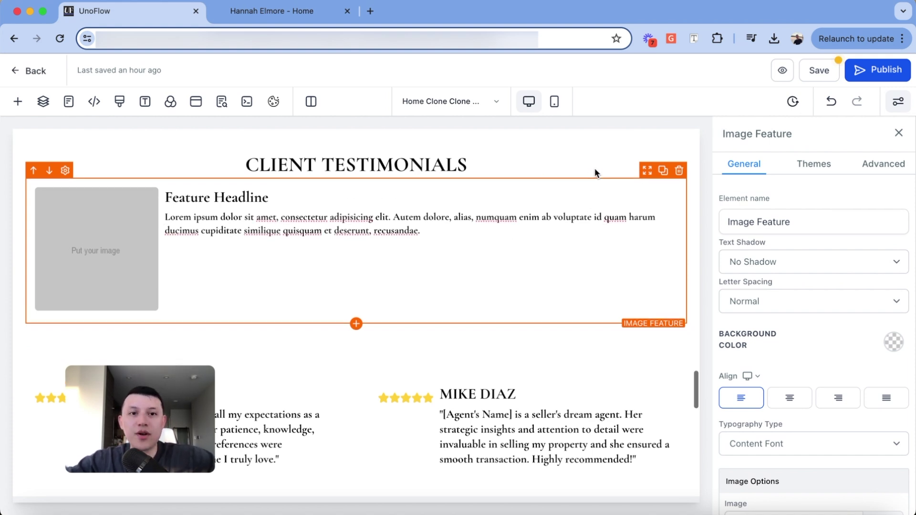
pyautogui.scroll(1, 595, 168)
pyautogui.click(679, 191)
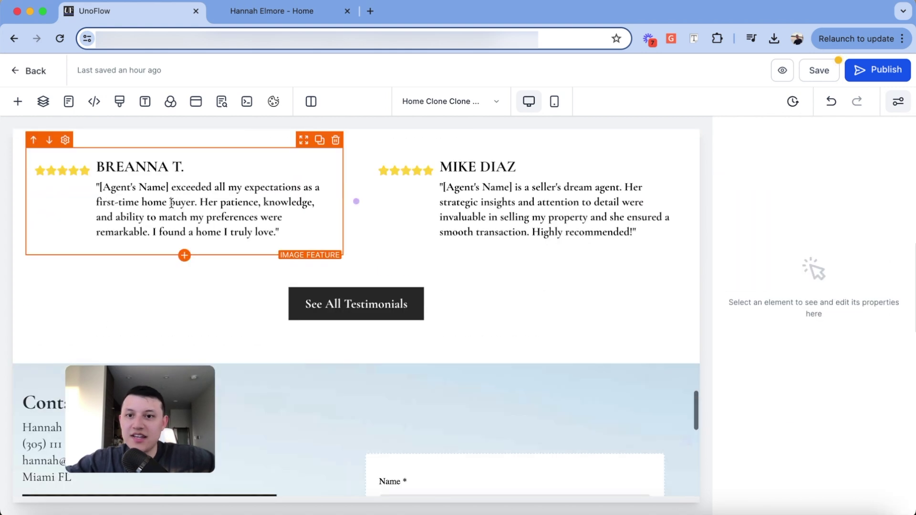
# Add a new section between the testimonials and the contact section, and place a two-column row in it
pyautogui.click(18, 101)
pyautogui.click(33, 134)
pyautogui.moveTo(202, 213); pyautogui.dragTo(429, 374)
pyautogui.moveTo(309, 206); pyautogui.dragTo(477, 405)
pyautogui.scroll(-3, 199, 253)
# Place an Image Feature element in the new row's first column, duplicate it, and move the copy into the second column
pyautogui.click(198, 250)
pyautogui.scroll(-3, 202, 277)
pyautogui.scroll(-12, 201, 277)
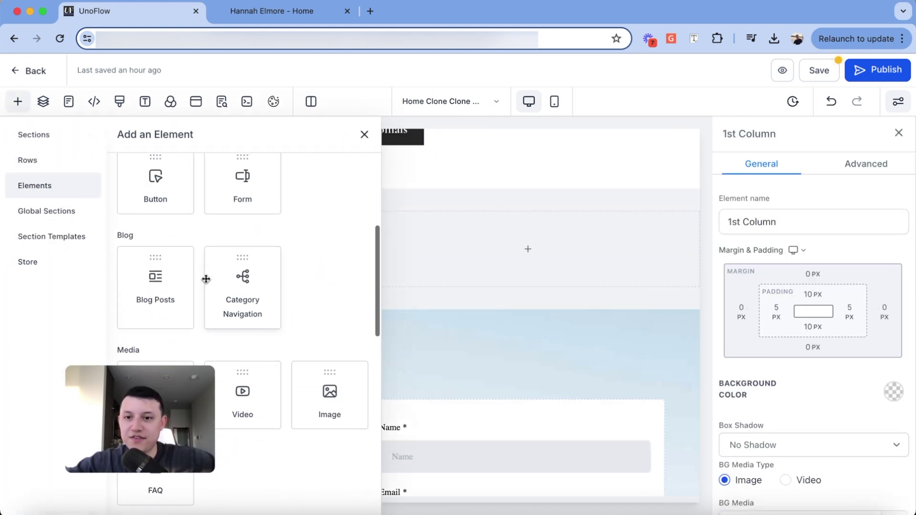
pyautogui.moveTo(182, 258); pyautogui.dragTo(259, 270)
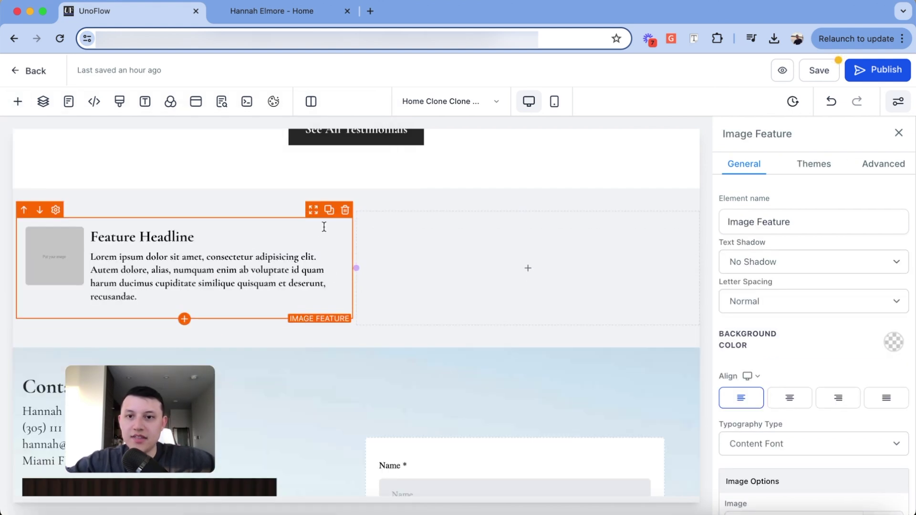
pyautogui.click(329, 210)
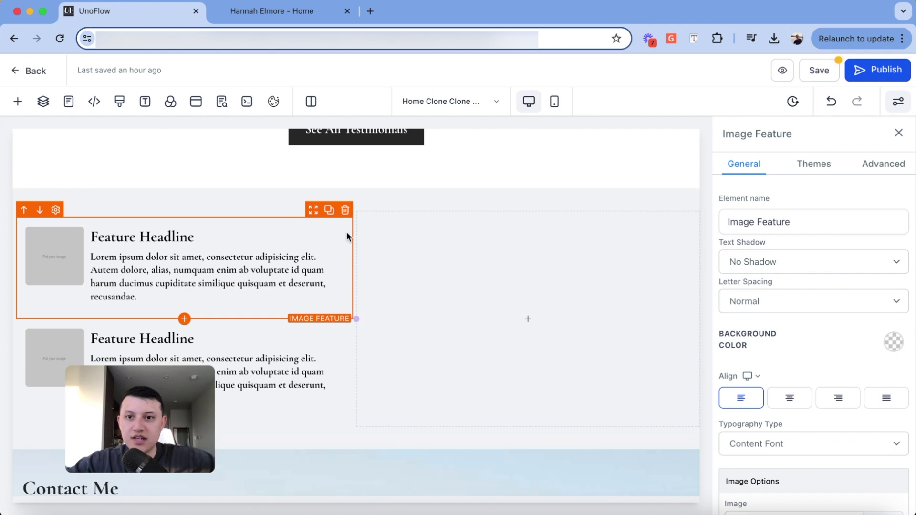
pyautogui.moveTo(312, 317); pyautogui.dragTo(472, 275)
pyautogui.scroll(5, 486, 284)
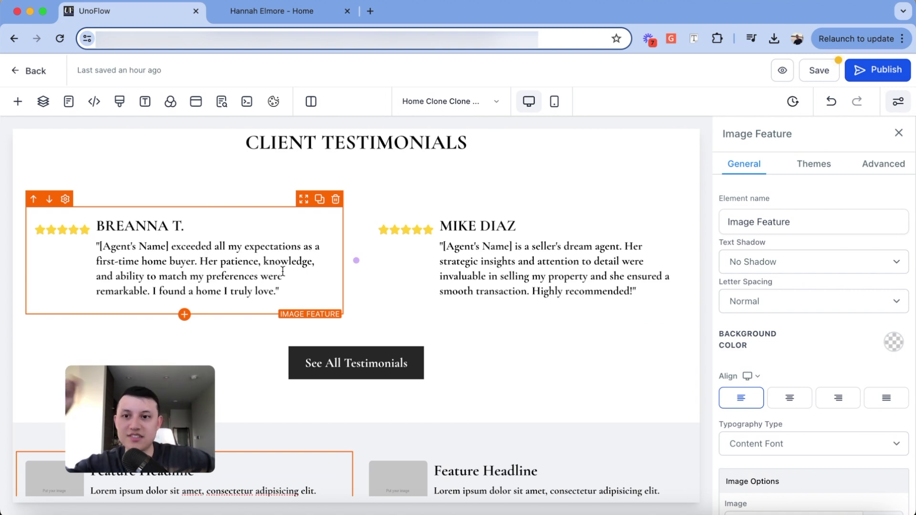
pyautogui.scroll(-3, 526, 290)
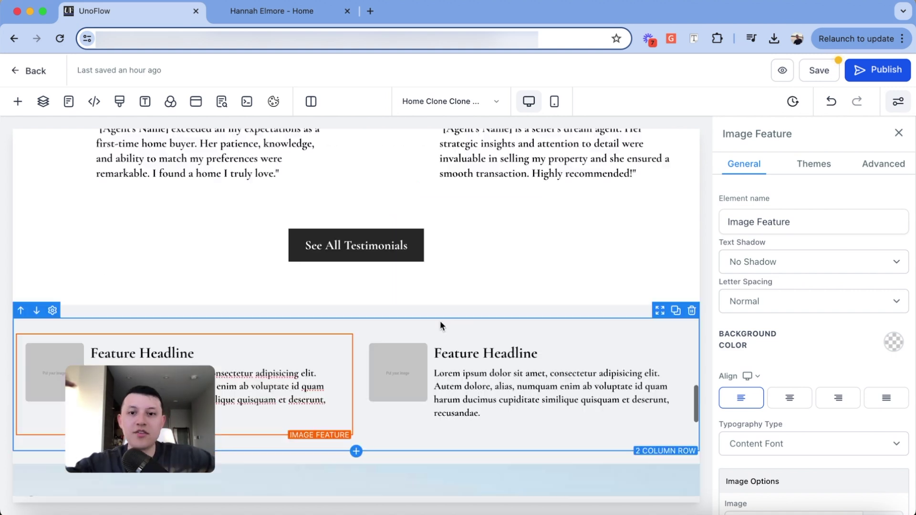
pyautogui.scroll(4, 474, 352)
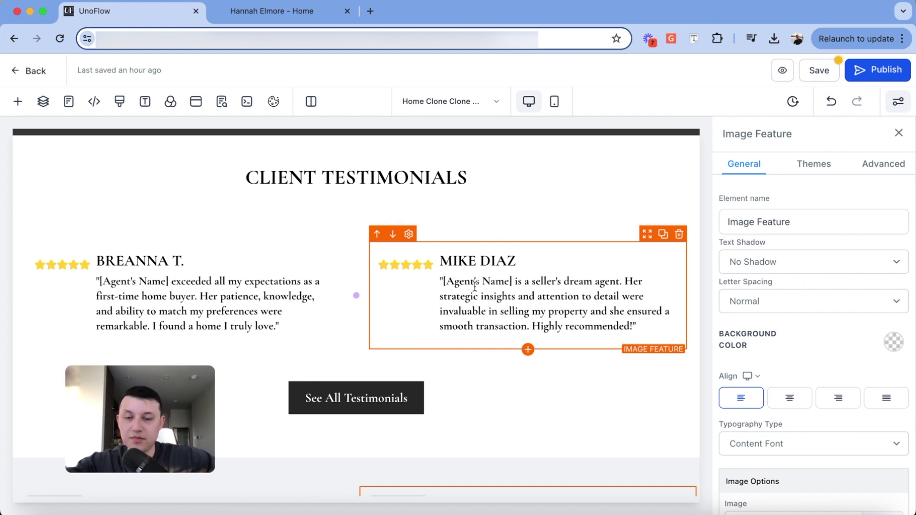
# Examine the Contact Me section in the site preview, including the contact details, the photo and the form fields
pyautogui.hotkey('ctrl', 'Tab')
pyautogui.scroll(-3, 446, 299)
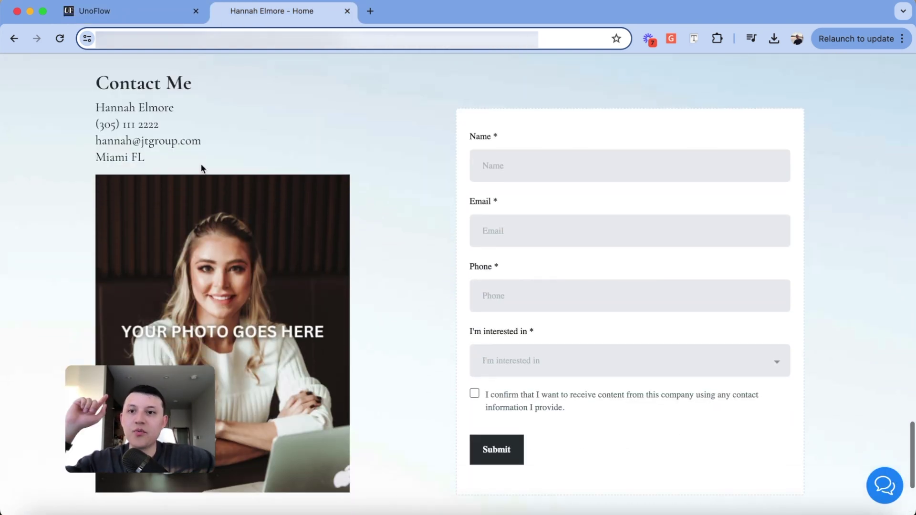
pyautogui.scroll(-1, 311, 200)
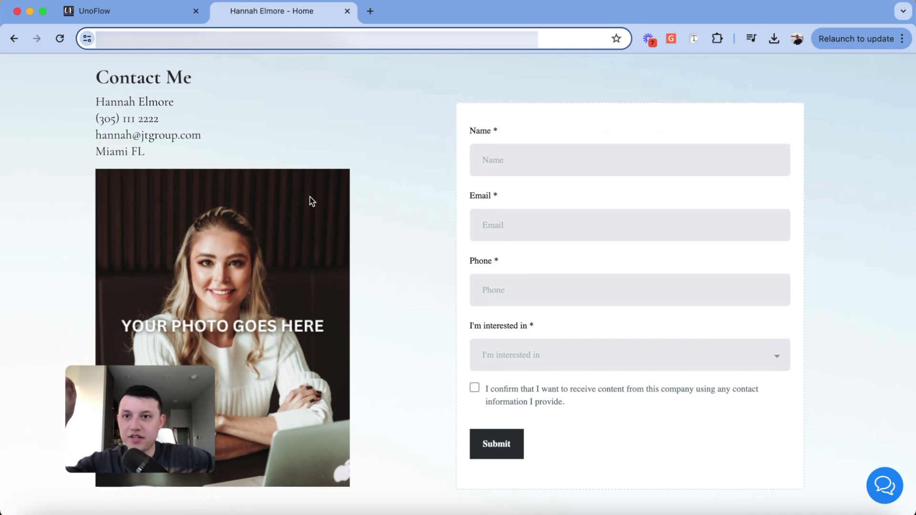
pyautogui.moveTo(111, 101); pyautogui.dragTo(176, 166)
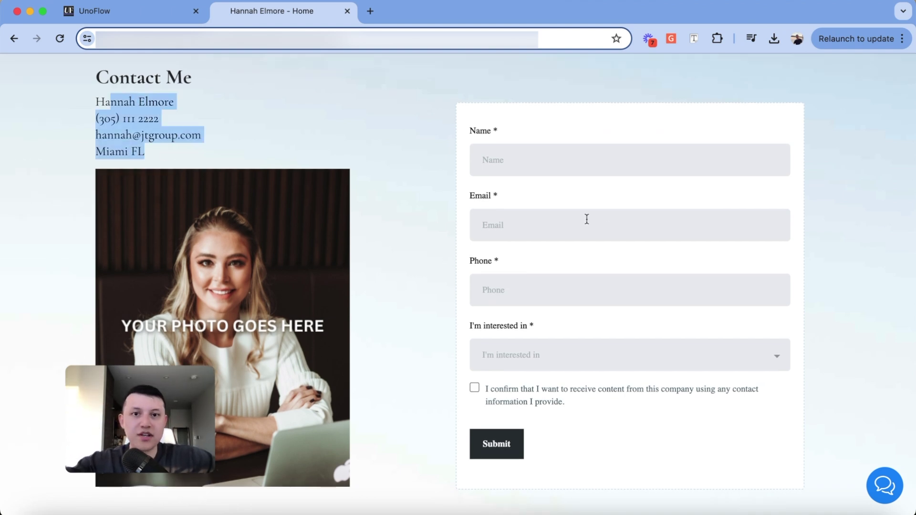
pyautogui.click(475, 207)
pyautogui.scroll(-2, 518, 259)
pyautogui.scroll(3, 487, 248)
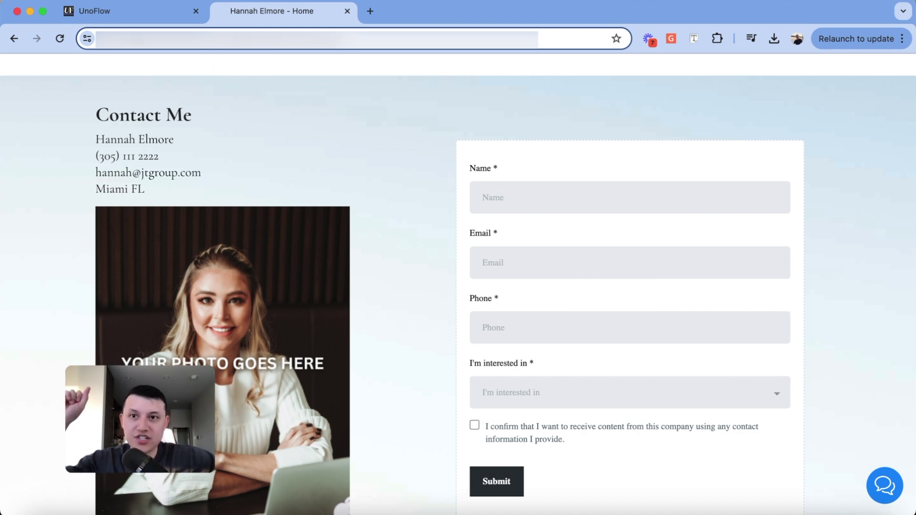
# Back in the editor, switch the Contact Me section's form to Home Valuation Form for Realtor Website and review its fields
pyautogui.click(133, 19)
pyautogui.scroll(-5, 445, 285)
pyautogui.scroll(-7, 443, 293)
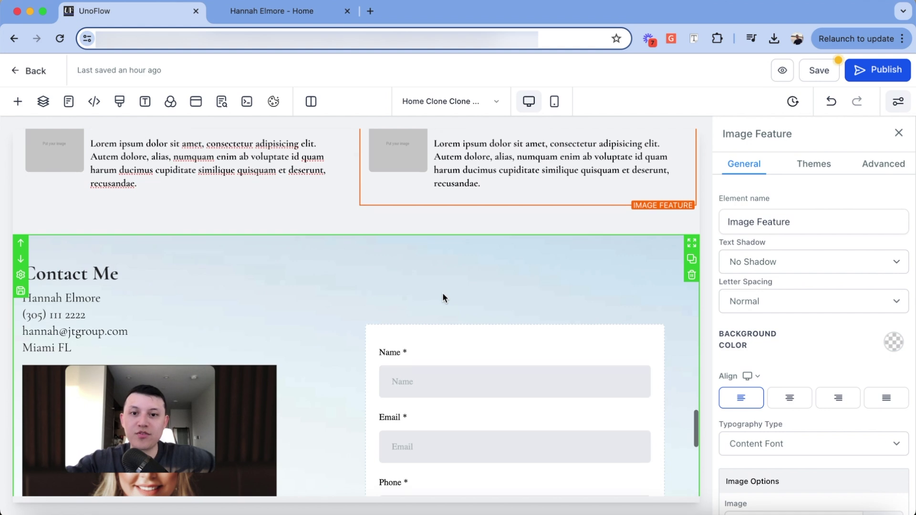
pyautogui.click(442, 292)
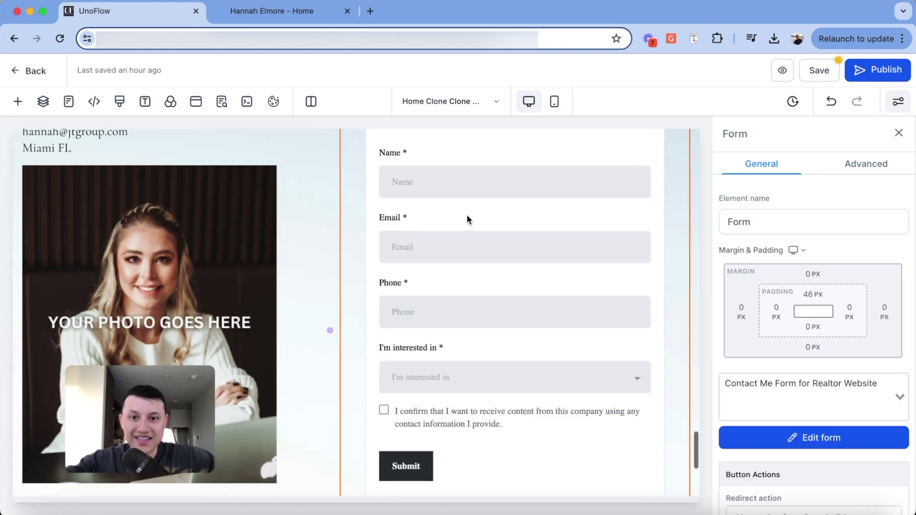
pyautogui.click(900, 397)
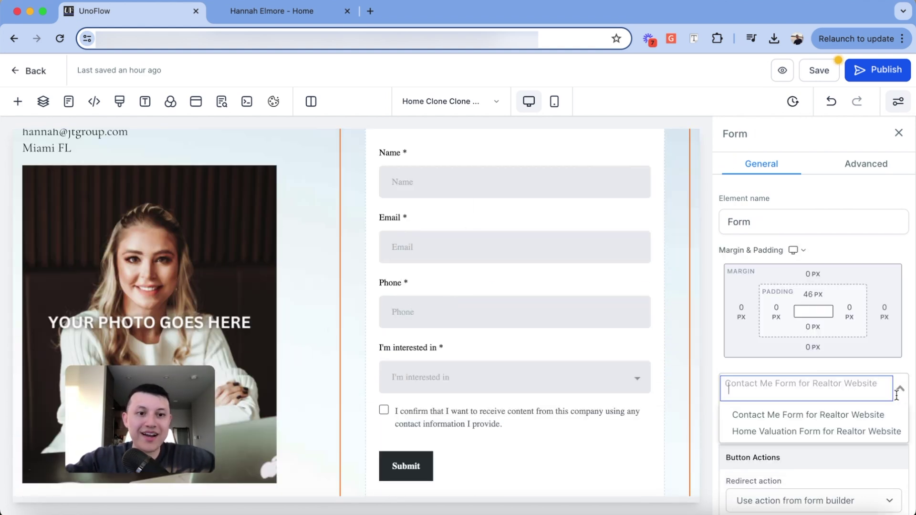
pyautogui.click(817, 434)
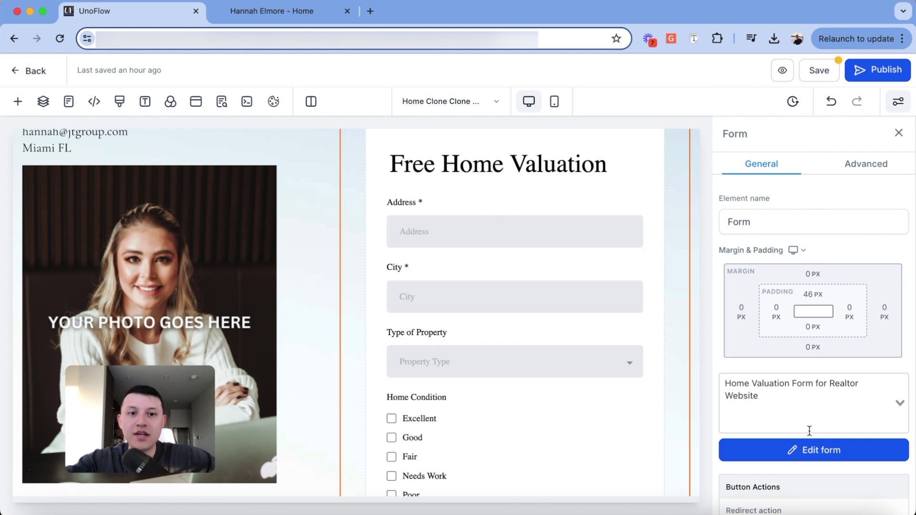
pyautogui.scroll(-10, 582, 343)
pyautogui.scroll(6, 582, 345)
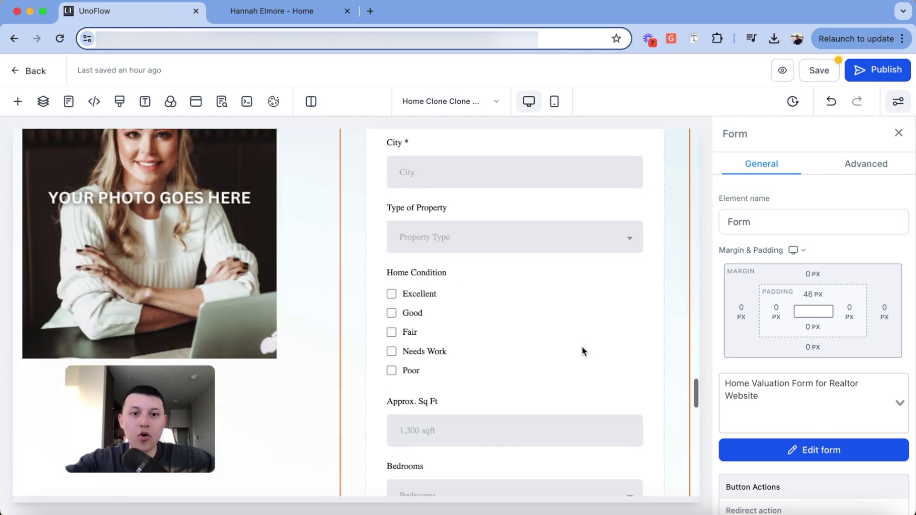
pyautogui.scroll(5, 583, 346)
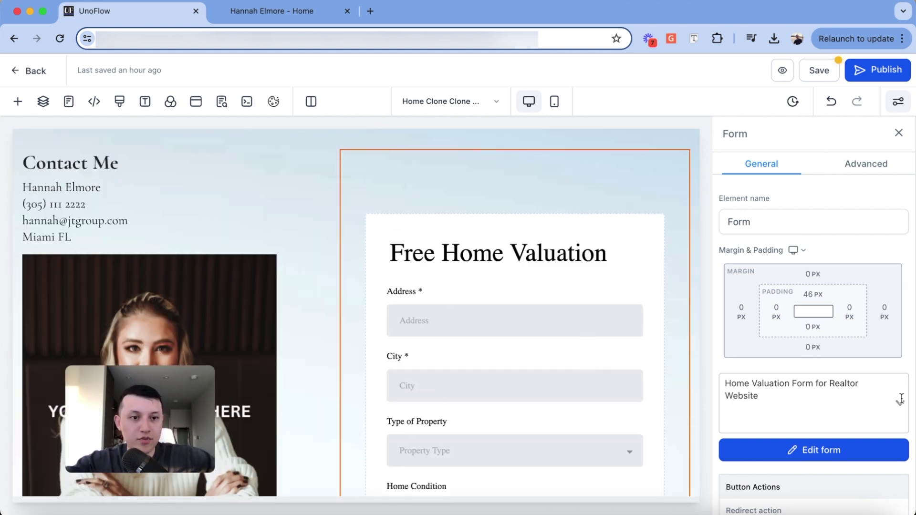
# Set the contact section's form back to Contact Me Form for Realtor Website
pyautogui.click(903, 396)
pyautogui.click(787, 415)
pyautogui.scroll(-4, 463, 345)
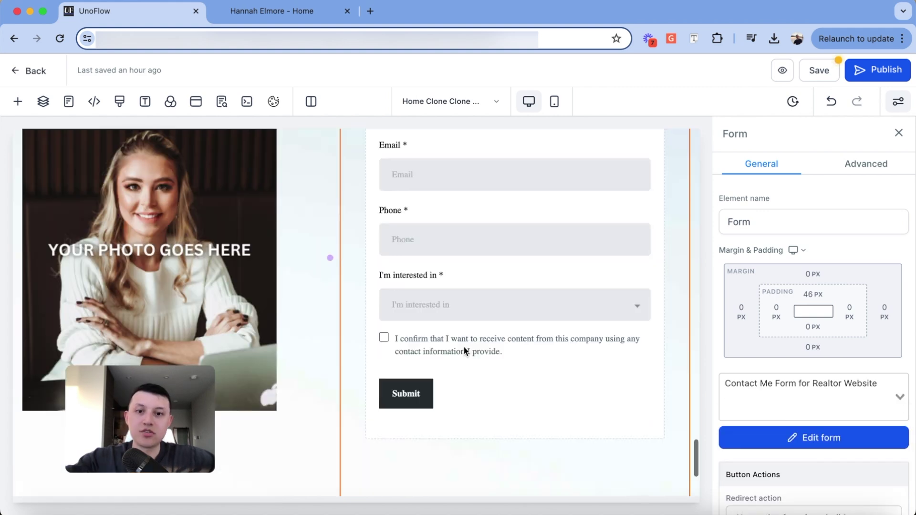
pyautogui.scroll(-4, 467, 348)
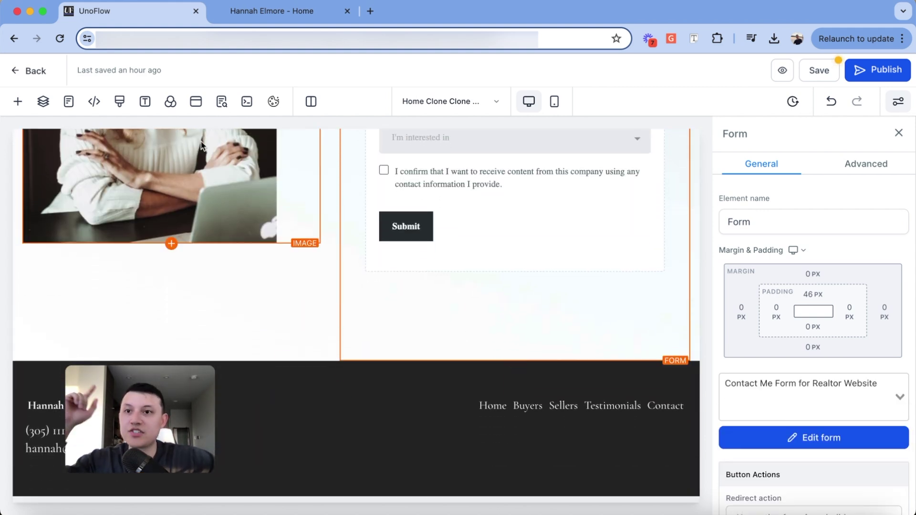
# Examine the footer in the site preview and inspect its Navigation Menu items in the editor
pyautogui.click(225, 9)
pyautogui.scroll(-5, 397, 235)
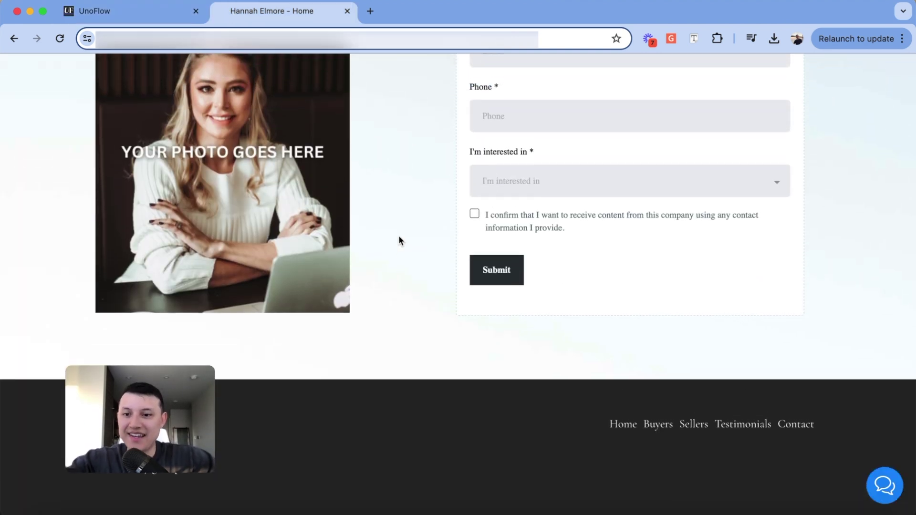
pyautogui.click(140, 21)
pyautogui.click(355, 367)
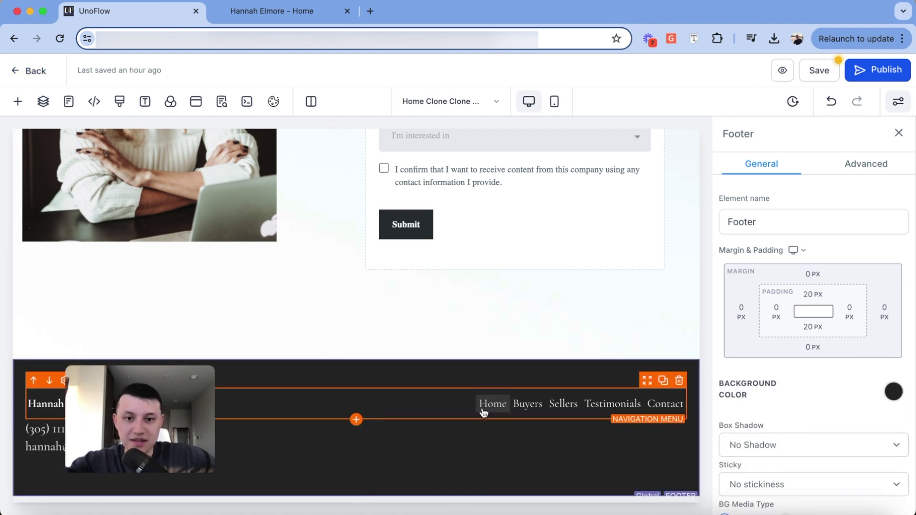
pyautogui.click(458, 408)
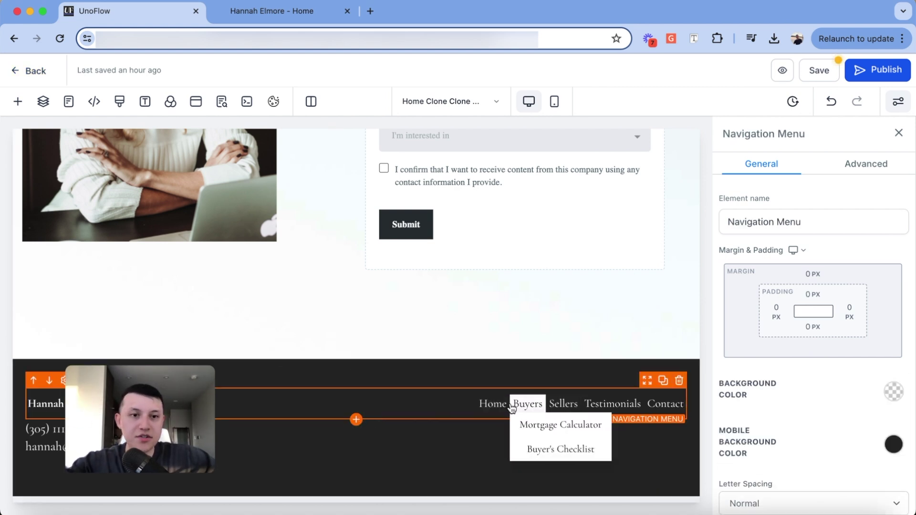
pyautogui.click(801, 223)
pyautogui.scroll(-10, 812, 334)
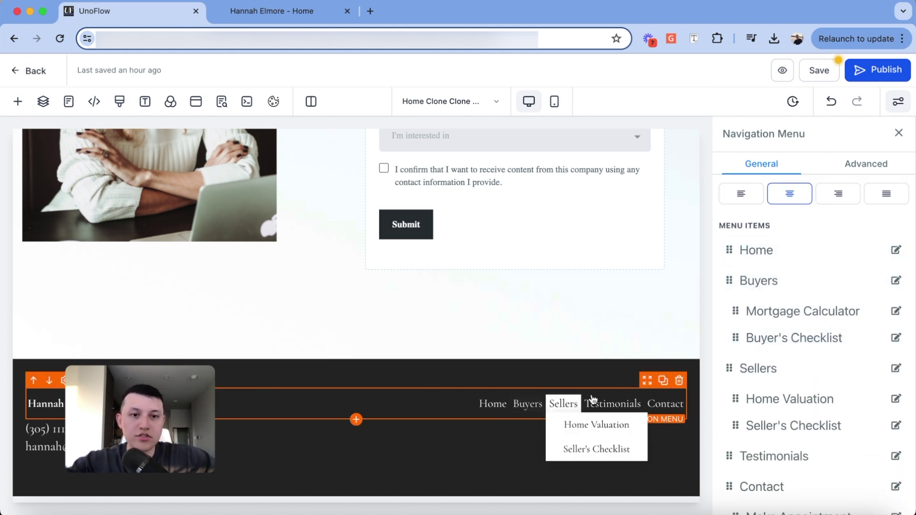
pyautogui.scroll(-5, 795, 354)
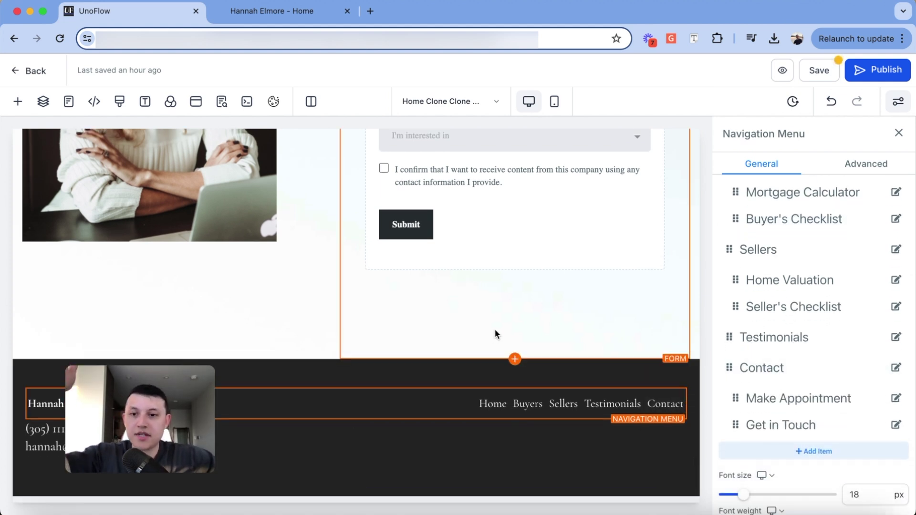
# Open the Mortgage Calculator page in the site preview and its Mortgate Calculator page in the editor
pyautogui.click(266, 11)
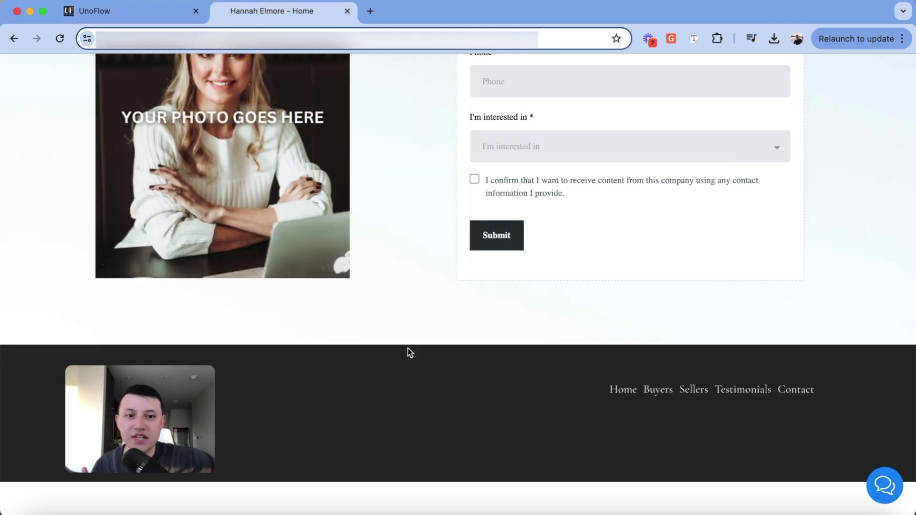
pyautogui.scroll(1, 408, 351)
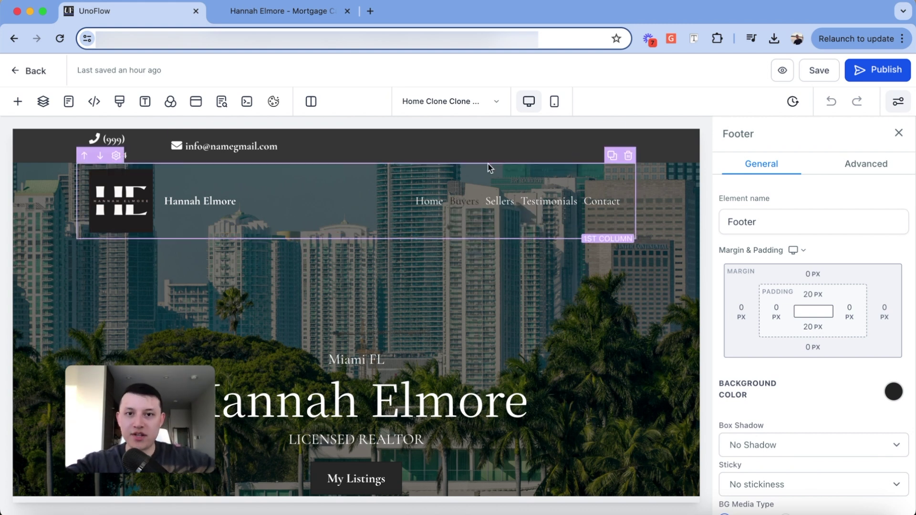
pyautogui.click(473, 109)
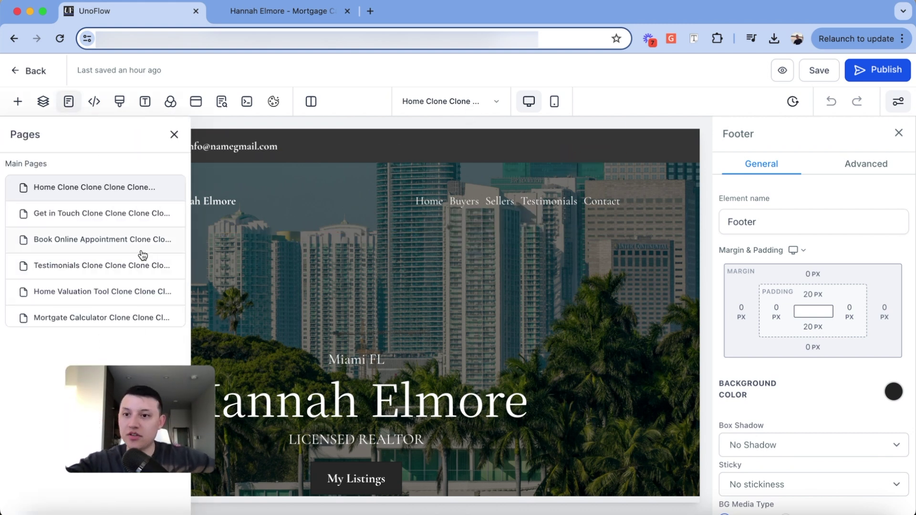
pyautogui.click(74, 318)
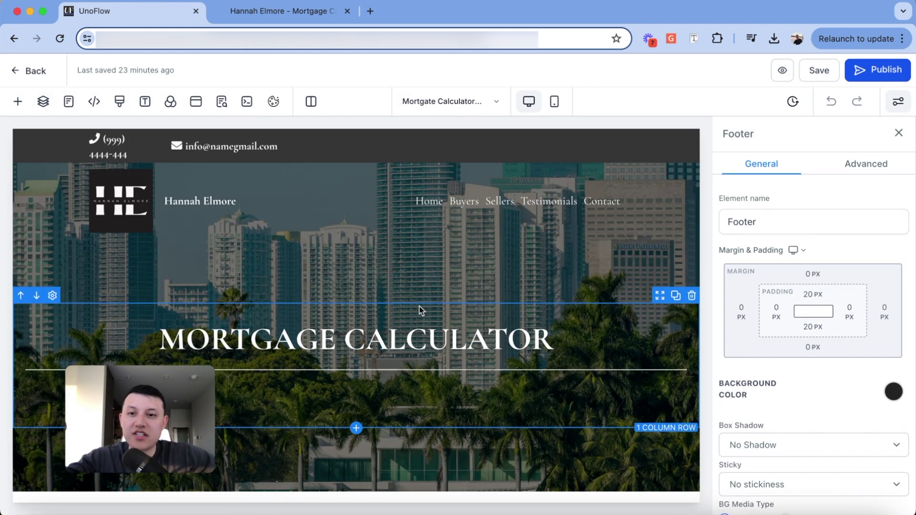
# Look over the Mortgage Calculator page in the site preview and set the calculator's down payment to 22%
pyautogui.click(252, 12)
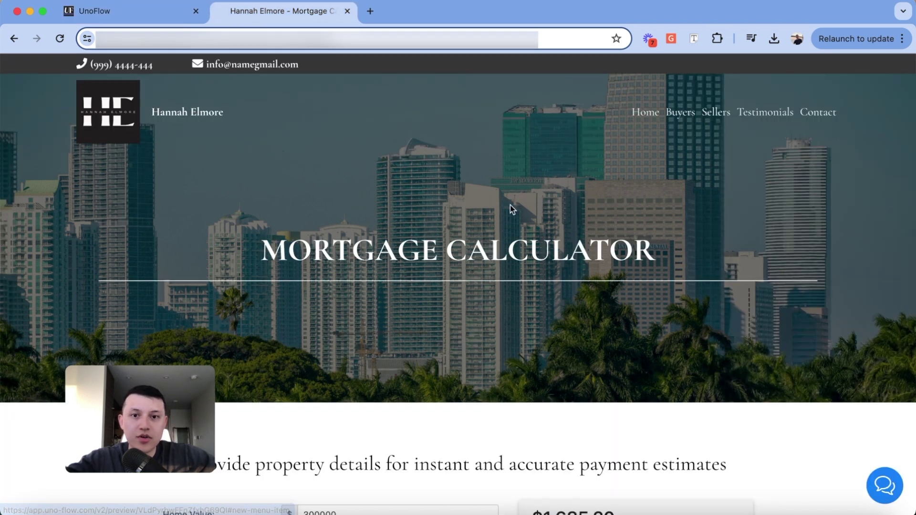
pyautogui.scroll(-4, 396, 290)
pyautogui.scroll(5, 404, 210)
pyautogui.scroll(-8, 405, 210)
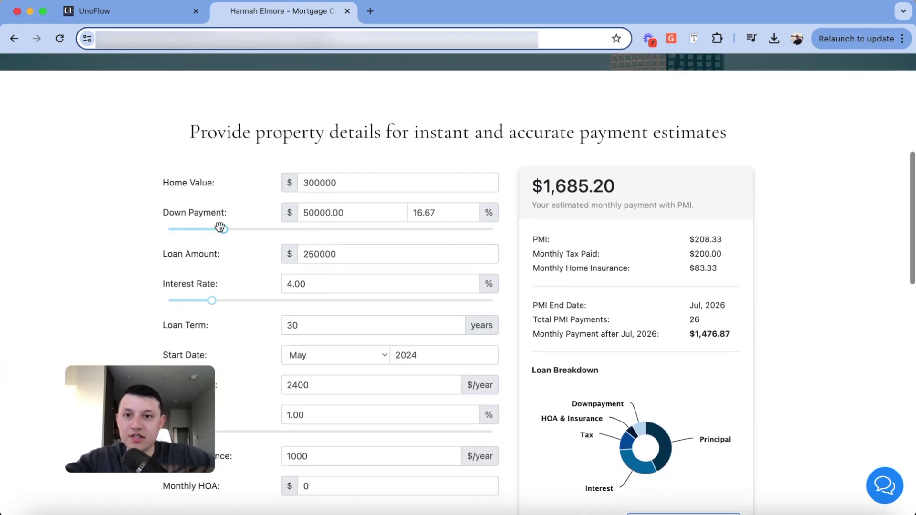
pyautogui.moveTo(222, 229)
pyautogui.mouseDown()
pyautogui.moveTo(207, 229)
pyautogui.moveTo(241, 230)
pyautogui.mouseUp()
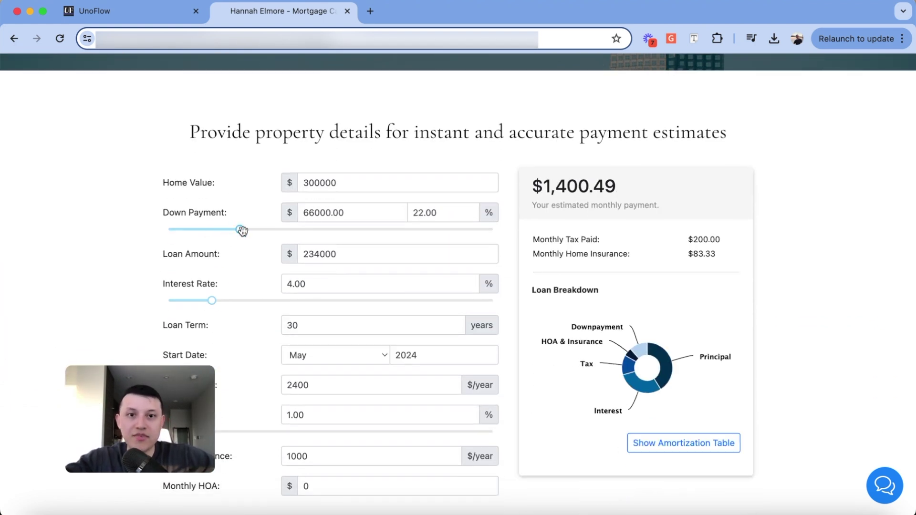
# Try an interest rate of 7.29% in the mortgage calculator, and readjust it to 7.17%
pyautogui.scroll(-1, 252, 237)
pyautogui.click(213, 264)
pyautogui.moveTo(213, 265); pyautogui.dragTo(246, 264)
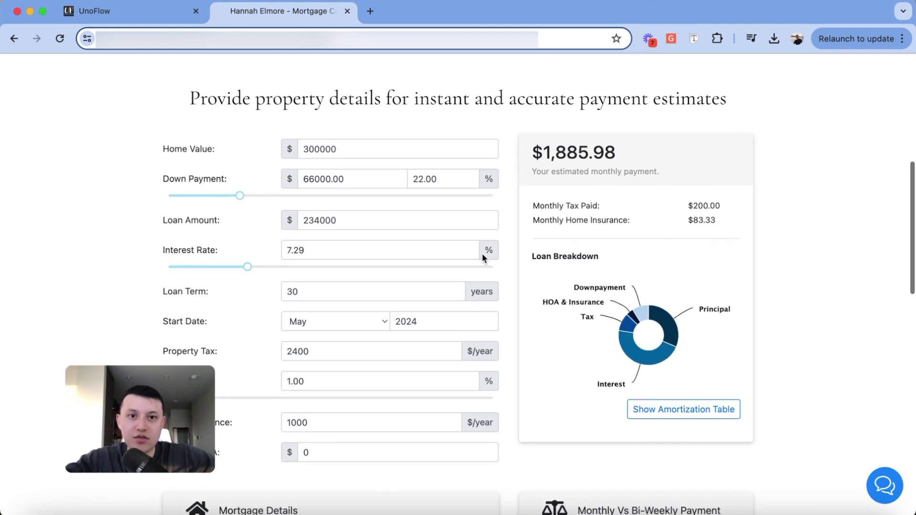
pyautogui.moveTo(628, 147); pyautogui.dragTo(505, 158)
pyautogui.click(520, 168)
pyautogui.scroll(-2, 356, 231)
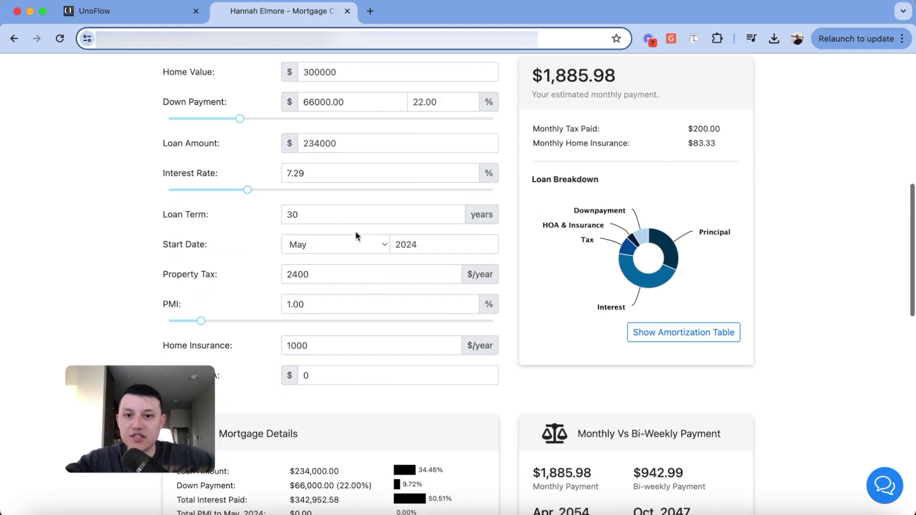
pyautogui.moveTo(247, 184); pyautogui.dragTo(270, 189)
pyautogui.scroll(10, 458, 217)
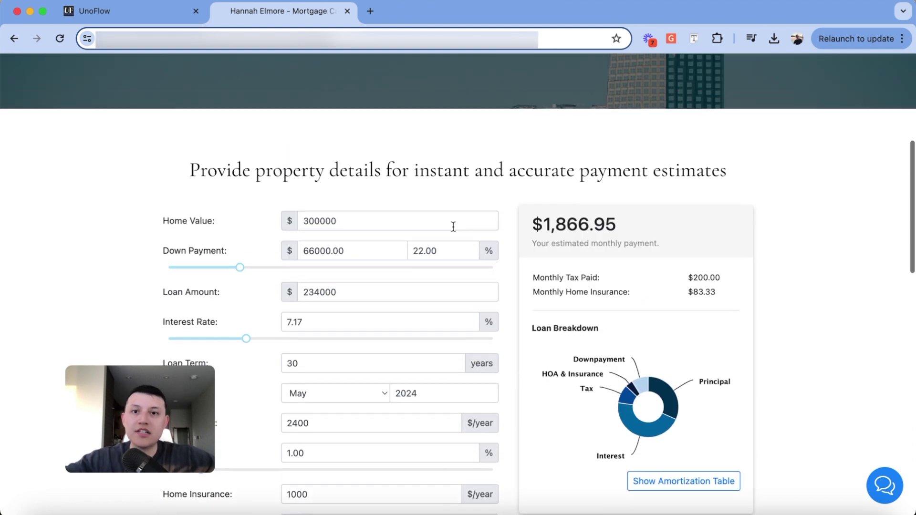
# In the editor, show the settings of the Custom HTML/Javascript element below the Mortgage Calculator page's property details headline
pyautogui.click(152, 10)
pyautogui.scroll(-5, 374, 206)
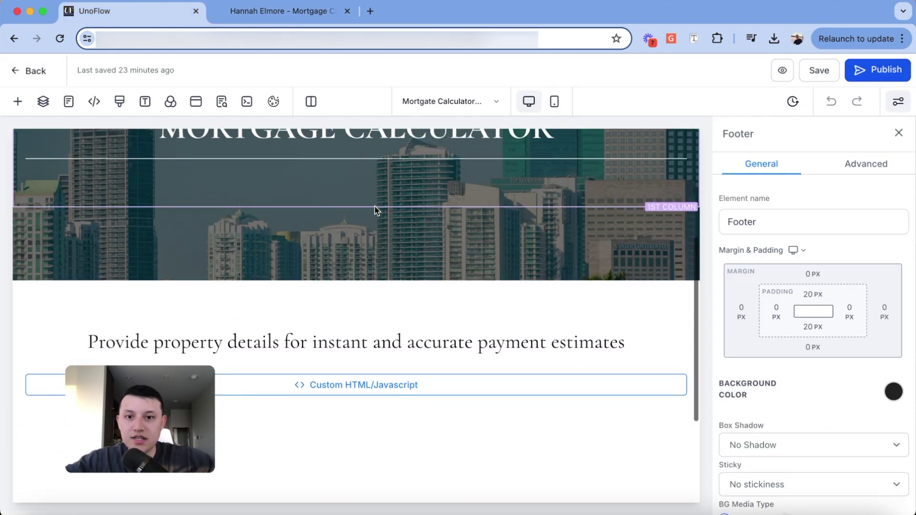
pyautogui.click(465, 296)
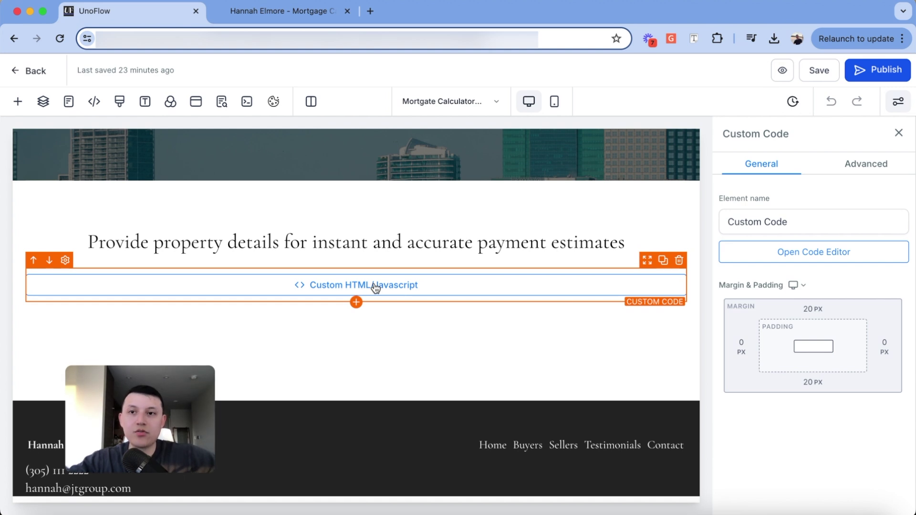
# Add a custom Code element between the property details headline and the existing Custom HTML/Javascript element
pyautogui.click(18, 102)
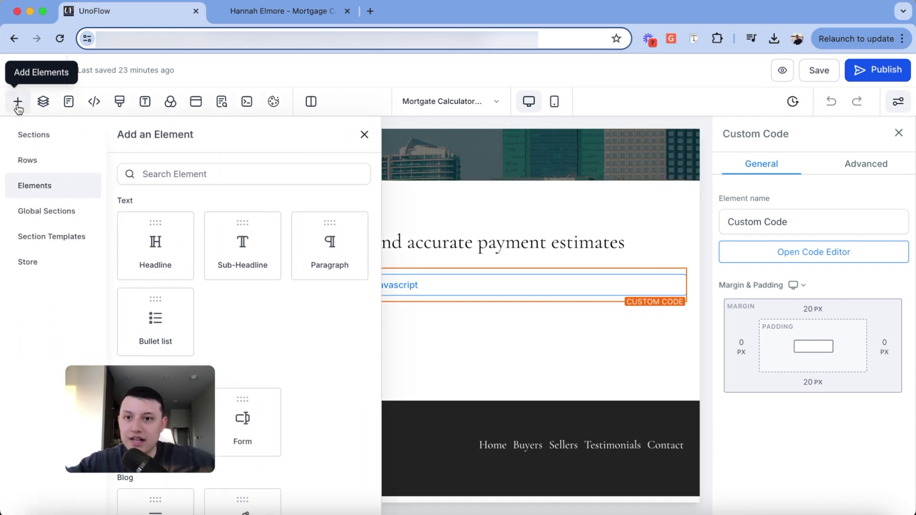
pyautogui.scroll(-10, 270, 277)
pyautogui.scroll(-2, 270, 277)
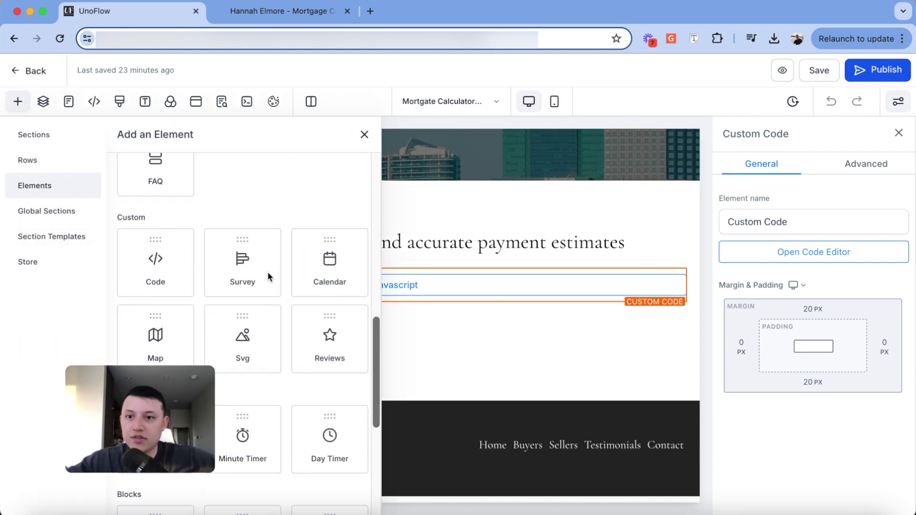
pyautogui.moveTo(147, 256); pyautogui.dragTo(407, 275)
# Open the new element's code editor, close it without entering code, and delete the element
pyautogui.click(814, 252)
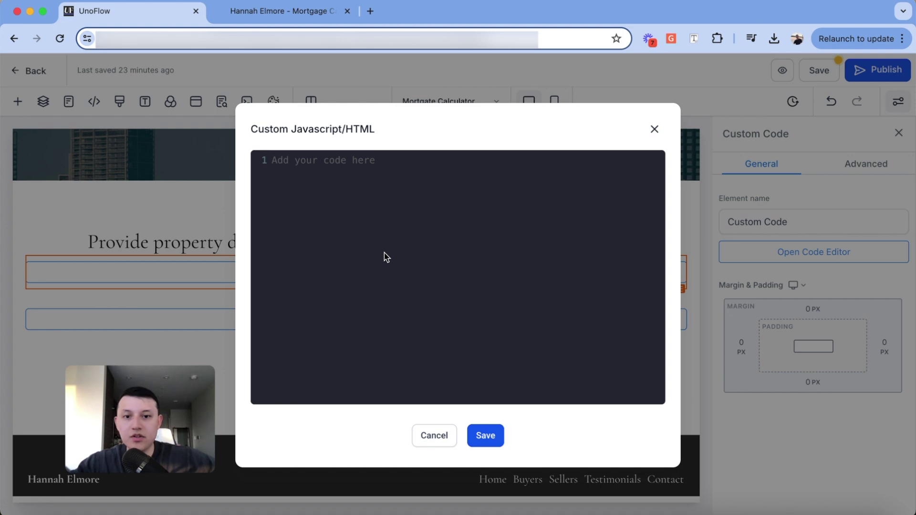
pyautogui.press('Escape')
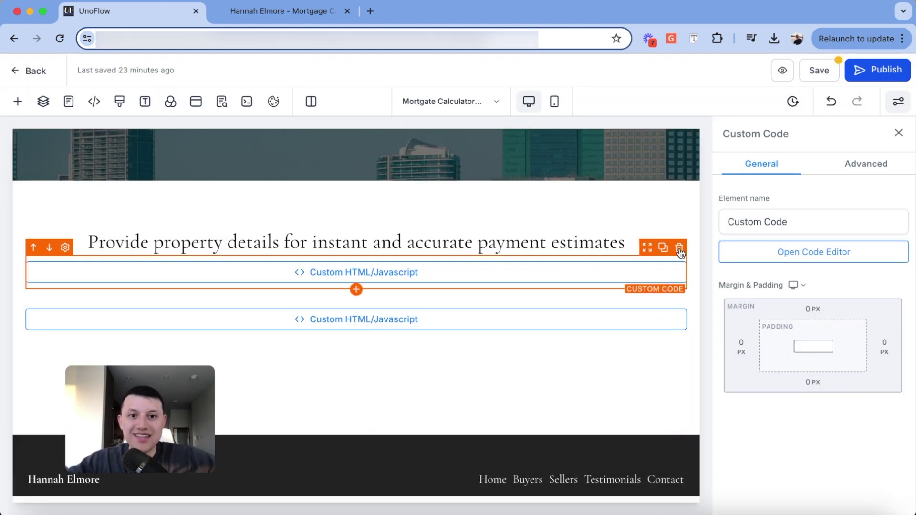
pyautogui.click(679, 248)
# Open the Get Websites page from the UnoFlow home page
pyautogui.scroll(-2, 539, 231)
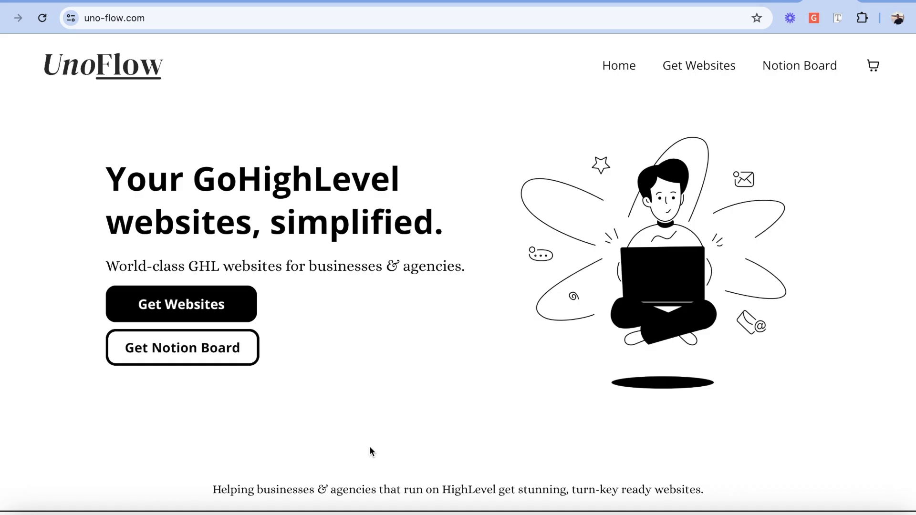
pyautogui.click(216, 306)
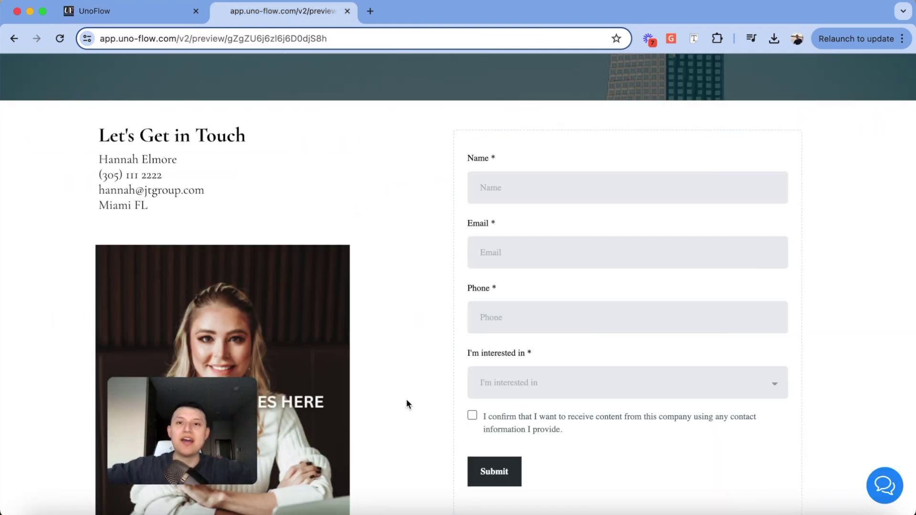
pyautogui.scroll(6, 417, 368)
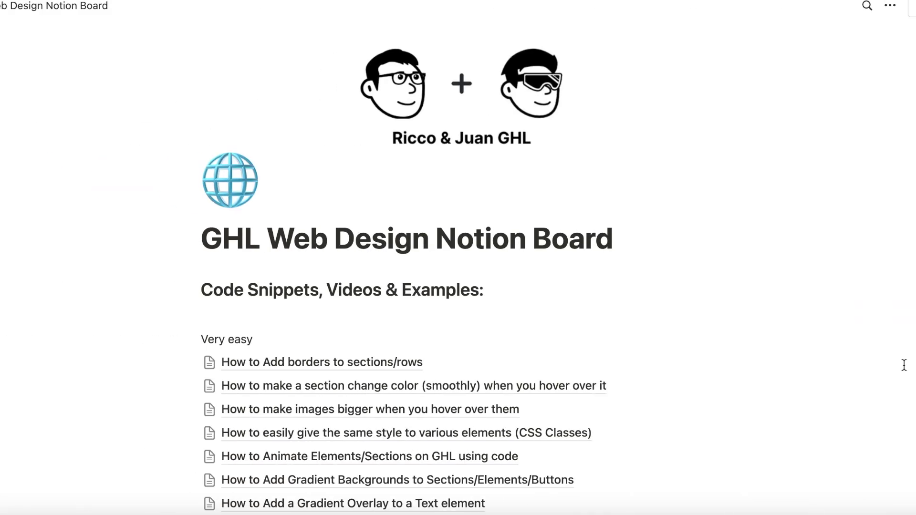
# Look through the code snippets, videos and examples listed on the GHL Web Design Notion Board
pyautogui.scroll(-5, 795, 352)
pyautogui.scroll(-8, 795, 352)
pyautogui.scroll(13, 795, 353)
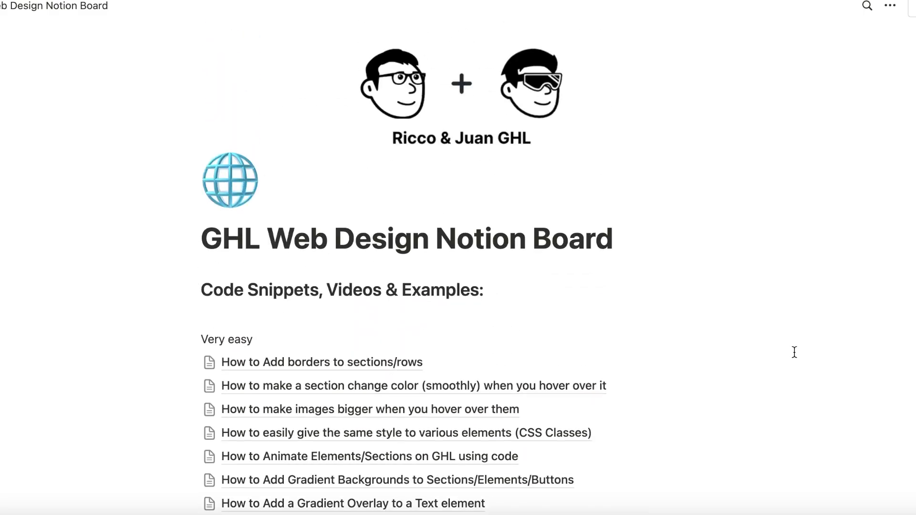